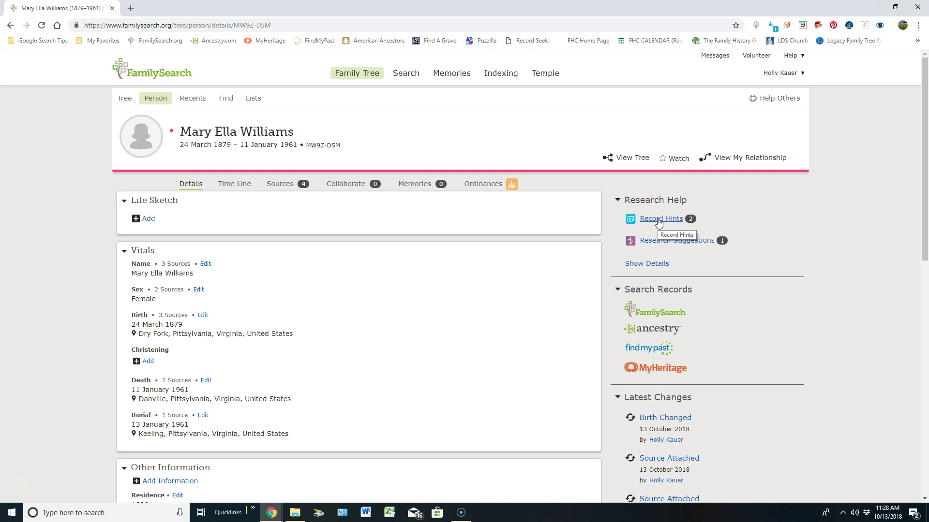
Step: Open the ancestor's record hints and inspect the first one, from Virginia, Marriage Certificates, 1936-1988
left_click(659, 220)
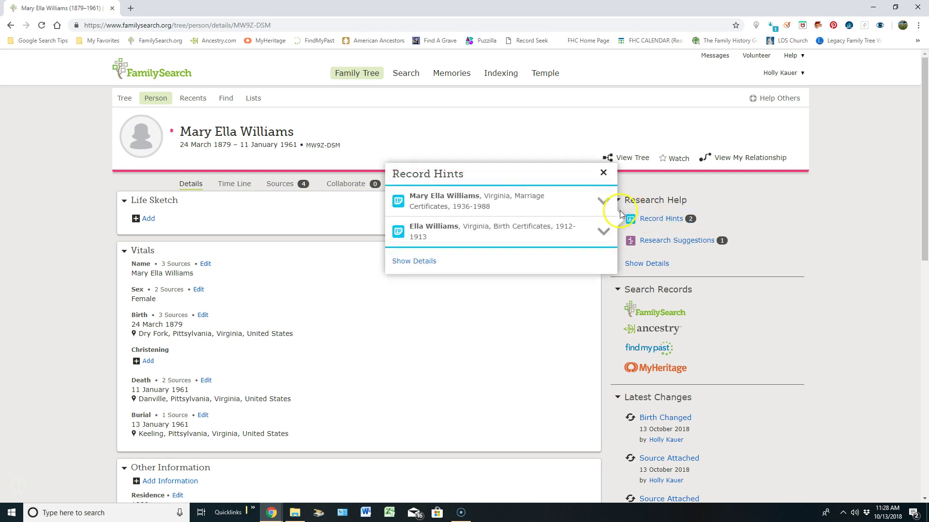
left_click(598, 202)
left_click(562, 305)
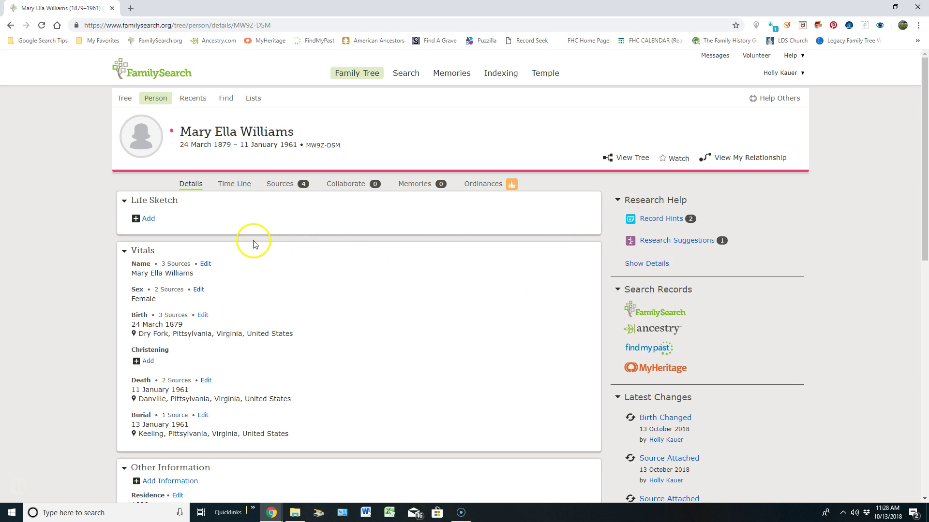
Step: Review the sources attached to the ancestor and return to the person's details
left_click(277, 185)
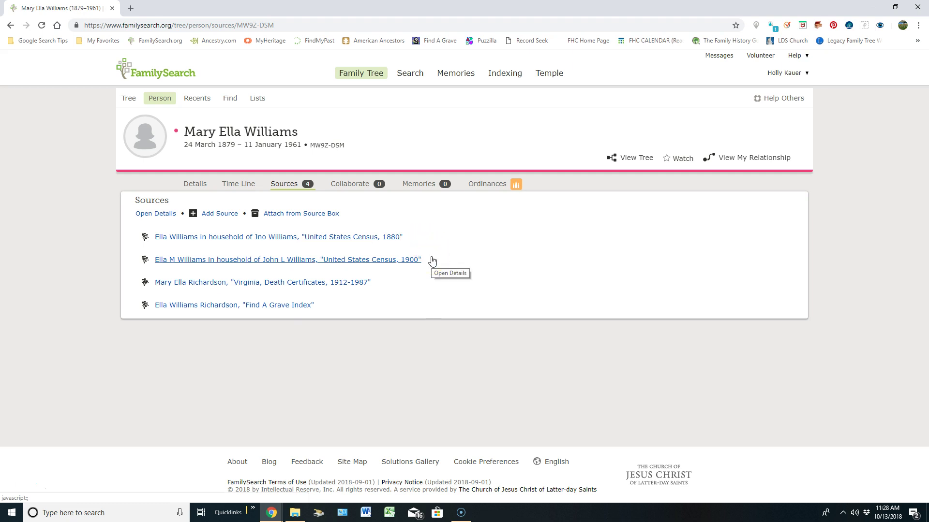
left_click(429, 263)
left_click(419, 284)
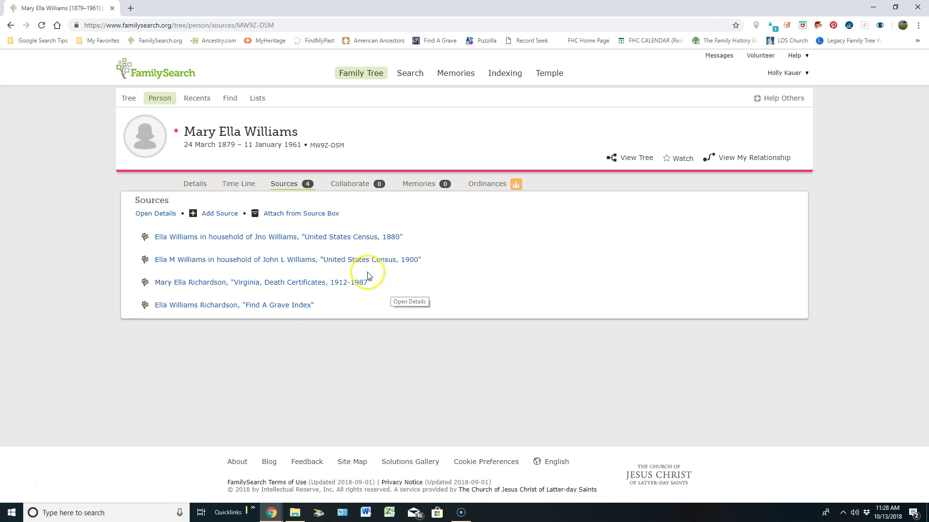
left_click(195, 188)
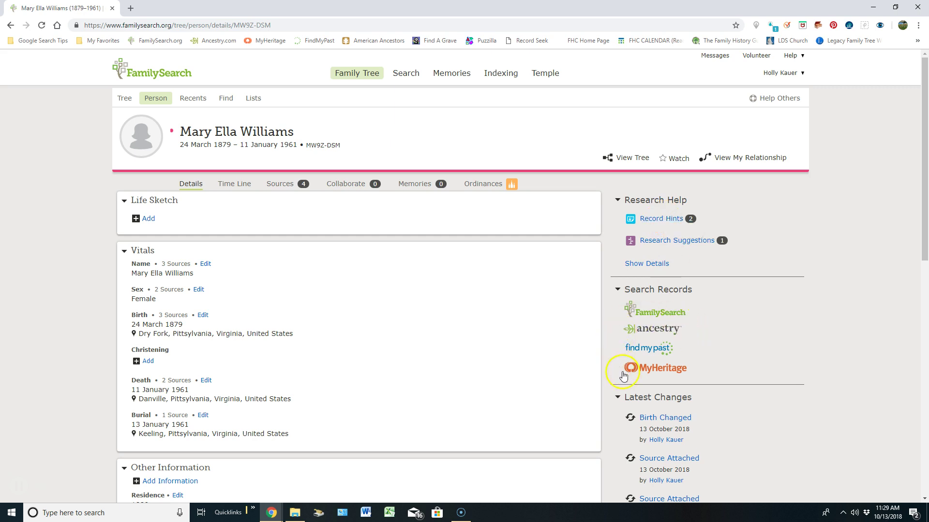
Step: Search FamilySearch historical records from the ancestor's details page and look through the first results
left_click(669, 317)
left_click(669, 315)
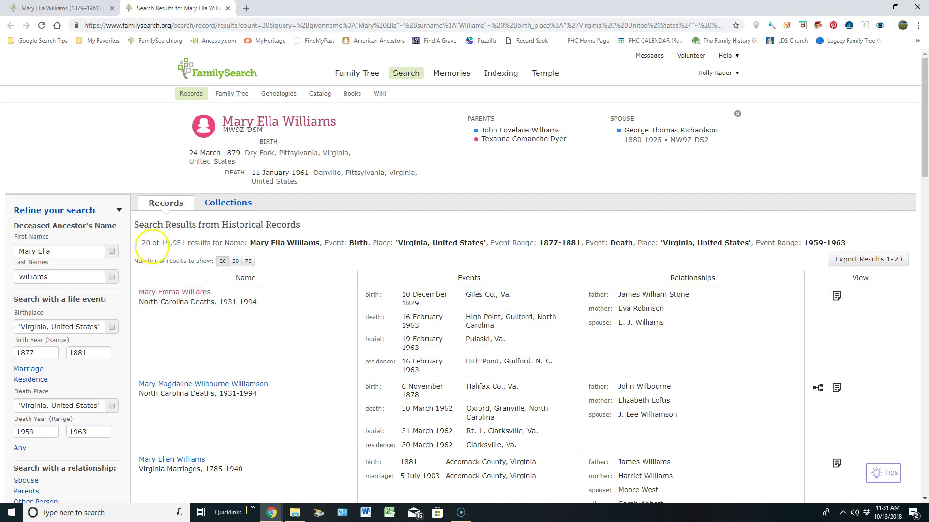
scroll(127, 242, "down", 1)
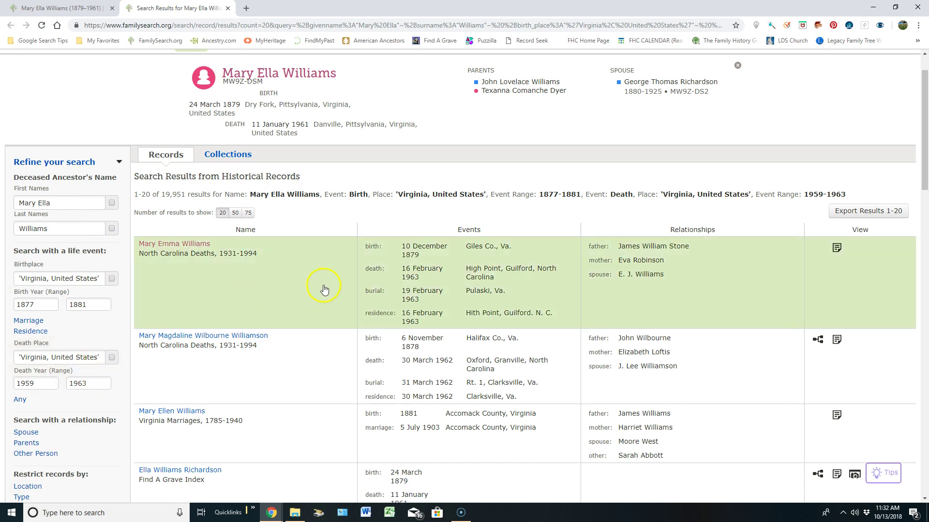
scroll(326, 290, "down", 1)
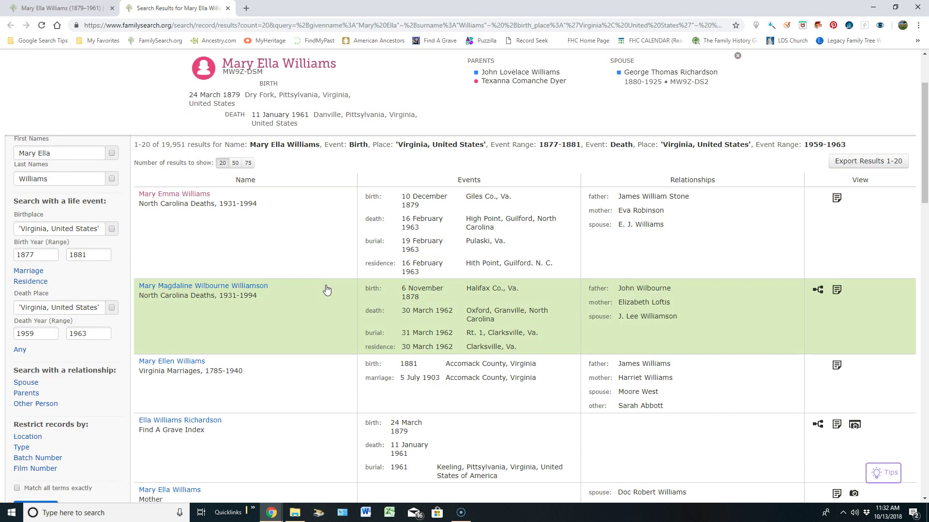
scroll(326, 289, "down", 1)
scroll(327, 290, "down", 1)
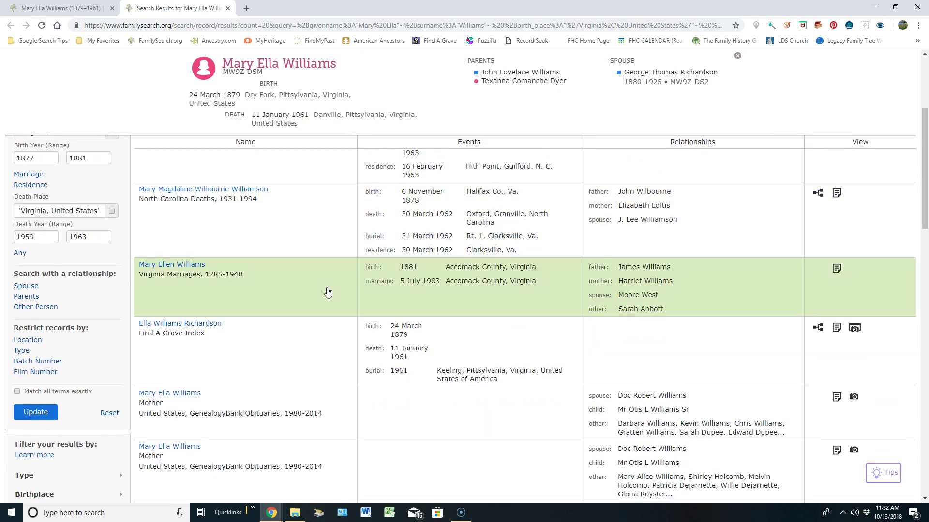
scroll(327, 291, "down", 1)
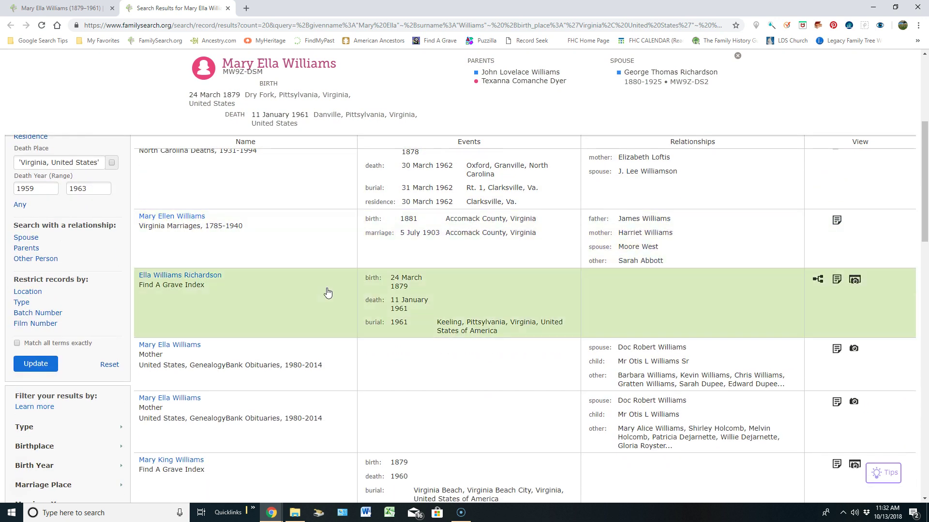
scroll(328, 292, "up", 5)
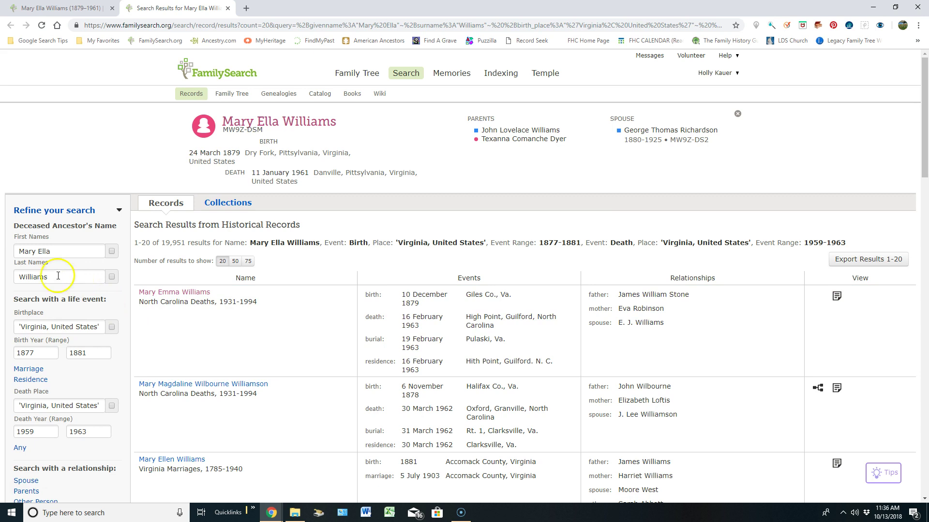
Step: Replace the last name in the search criteria with the ancestor's married surname
double_click(58, 276)
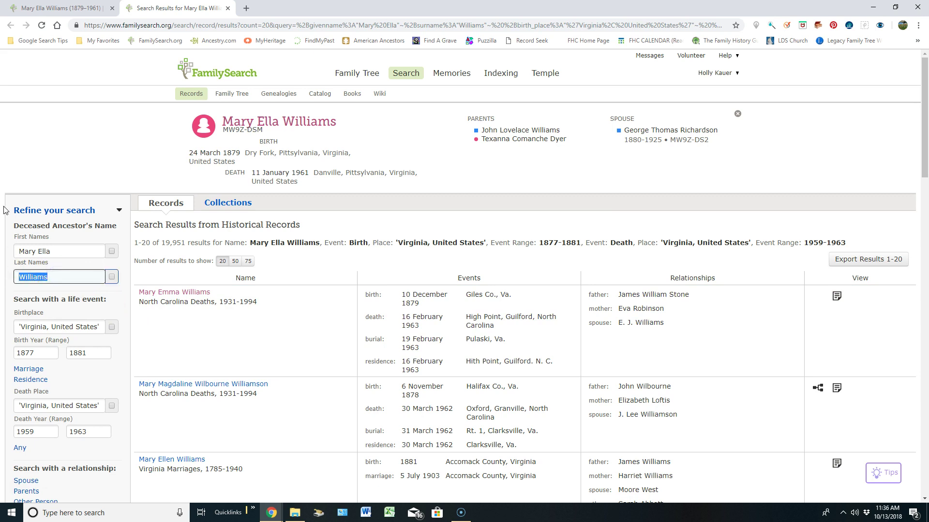
type("Rich")
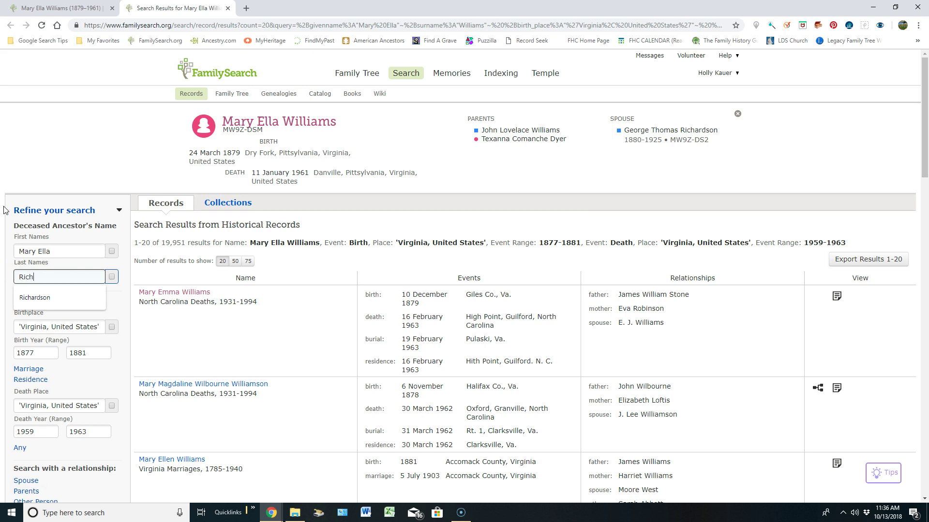
type("ardson")
left_click(121, 299)
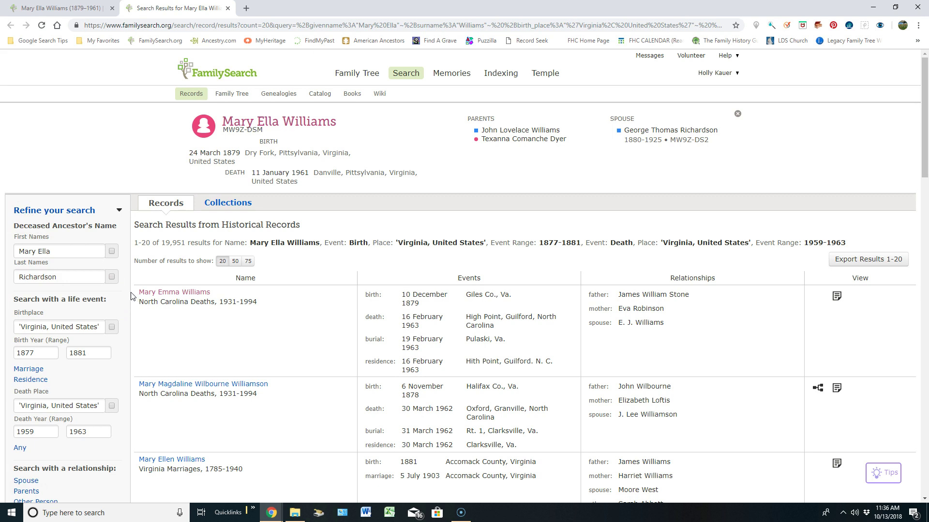
Step: Clear and remove the death place and death year range from the search criteria, and update the results
scroll(131, 290, "down", 1)
left_click(51, 354)
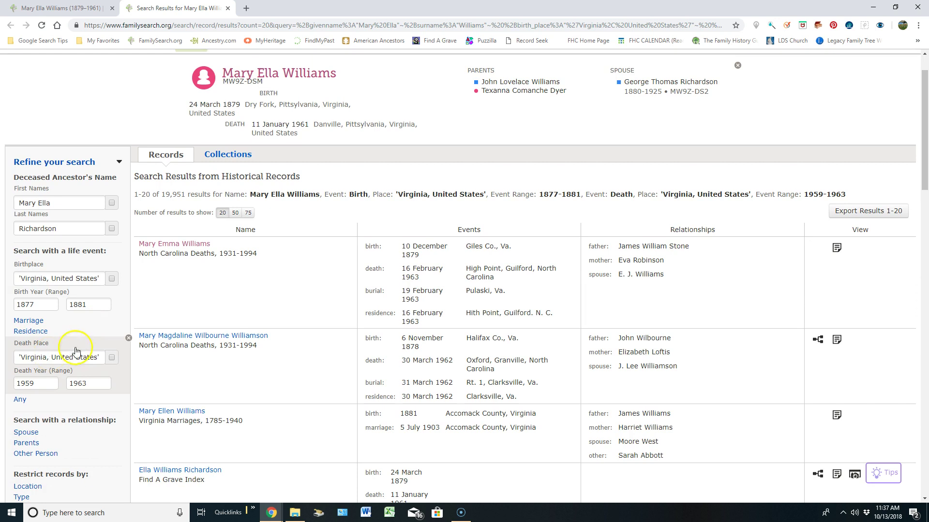
left_click(128, 339)
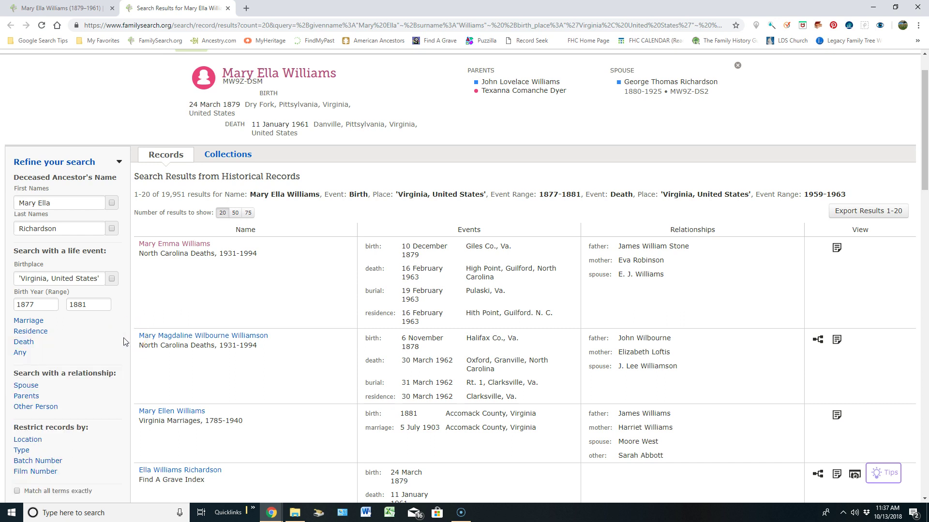
left_click(27, 342)
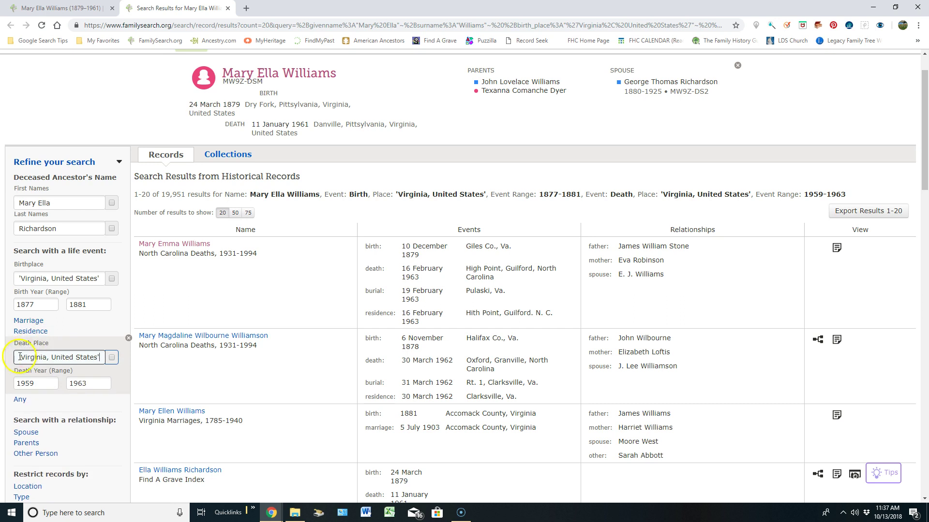
left_click_drag(19, 357, 18, 383)
key("BackSpace")
key("BackSpace")
key("BackSpace")
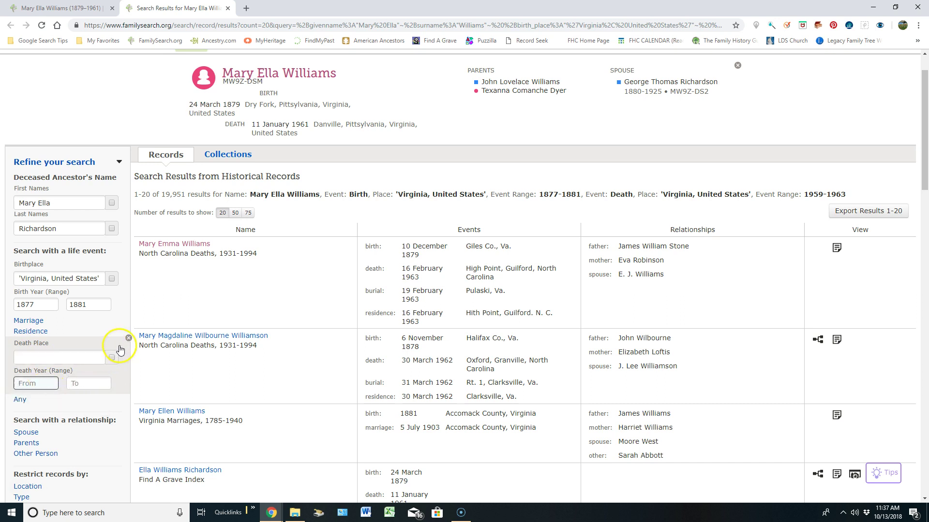
left_click(128, 338)
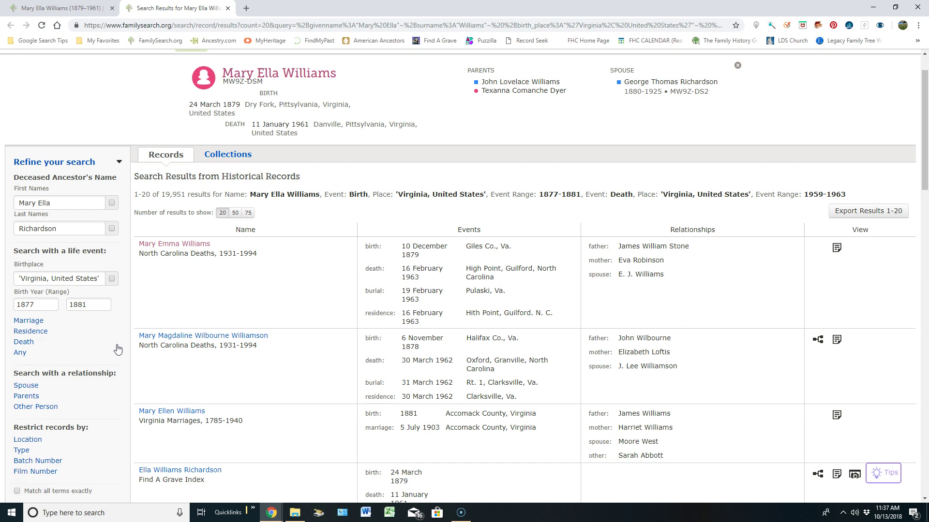
left_click(21, 490)
scroll(22, 484, "down", 2)
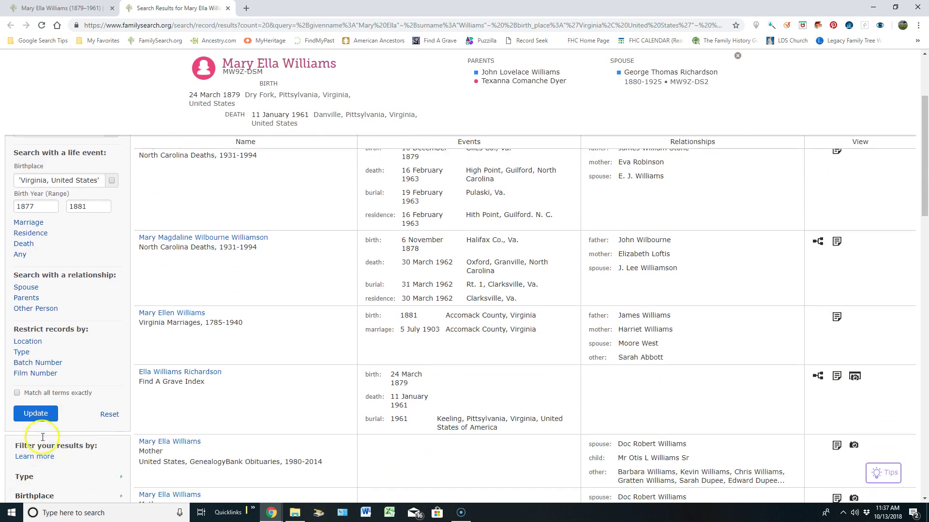
left_click(36, 414)
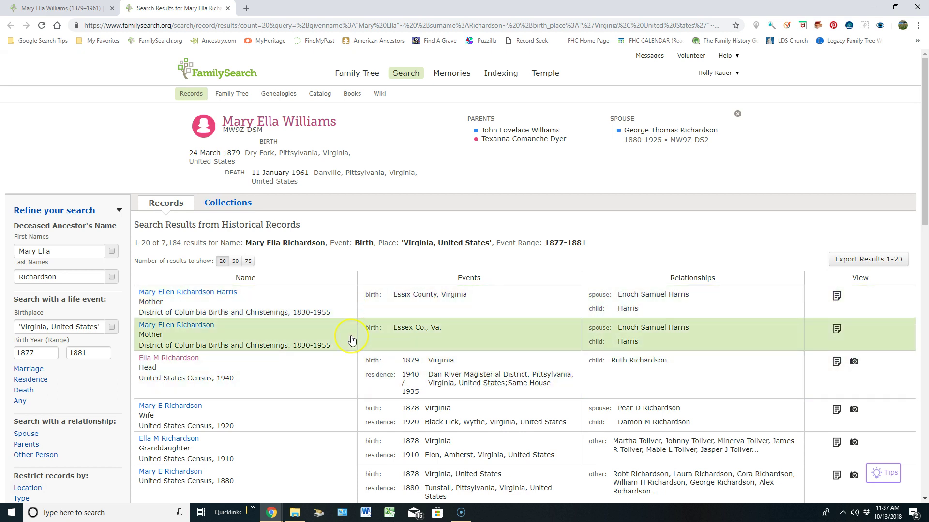
Step: Open the United States Census, 1940 result born in 1879 and review the record's details
left_click(345, 371)
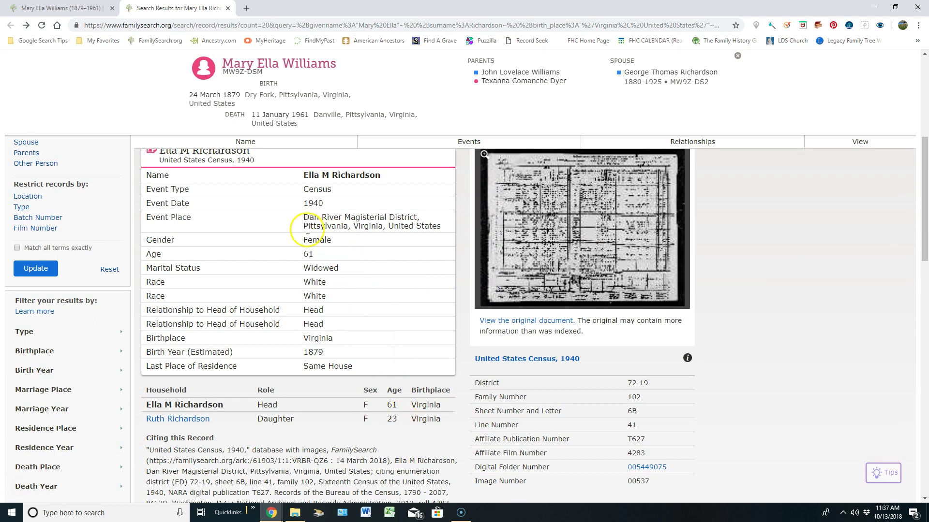
scroll(337, 229, "up", 4)
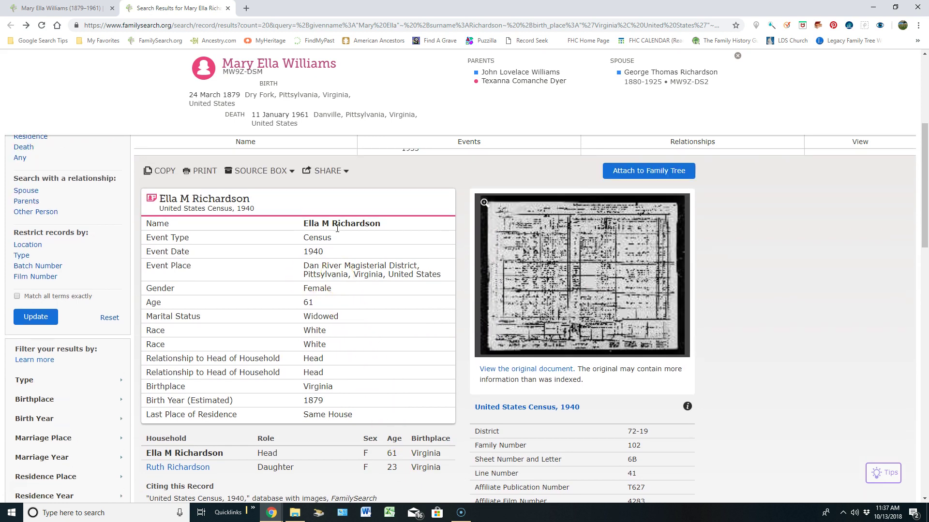
scroll(337, 232, "up", 1)
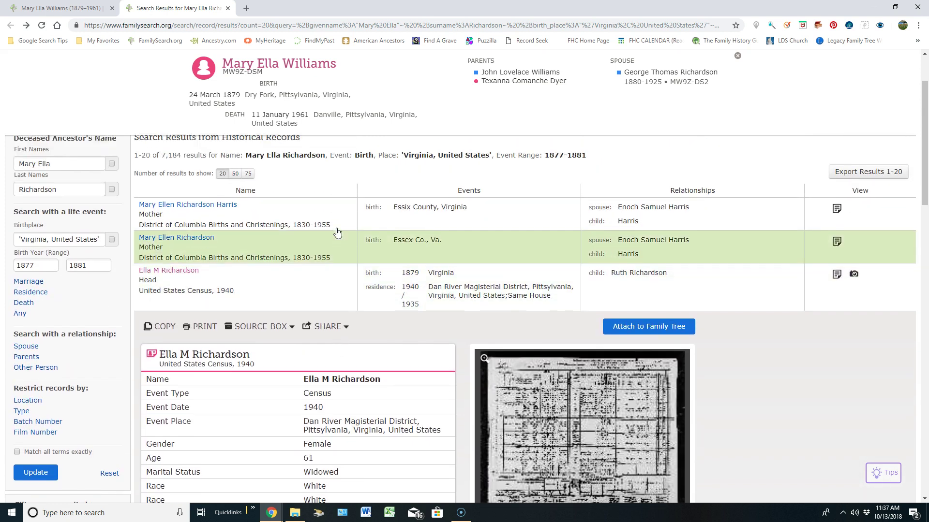
scroll(337, 232, "up", 1)
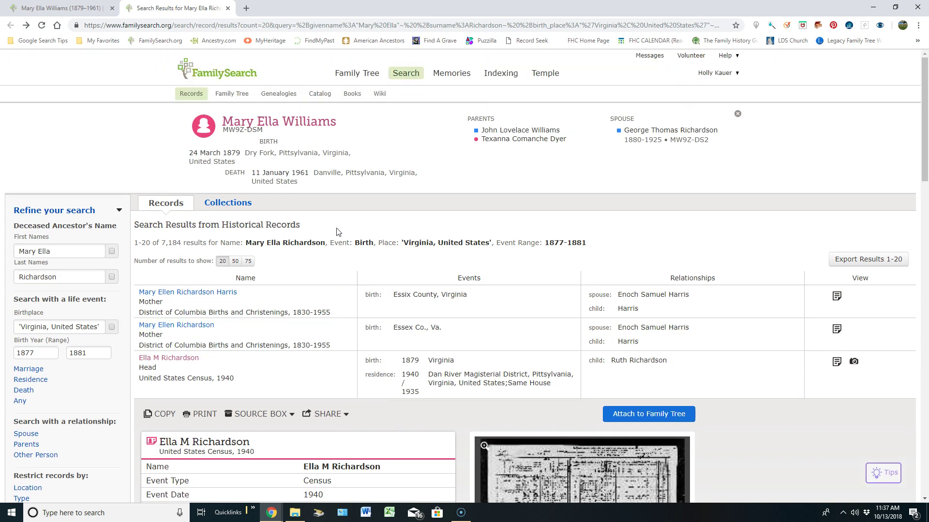
Step: Add a residence event to the search with the place Pittsylvania, Virginia
left_click(22, 381)
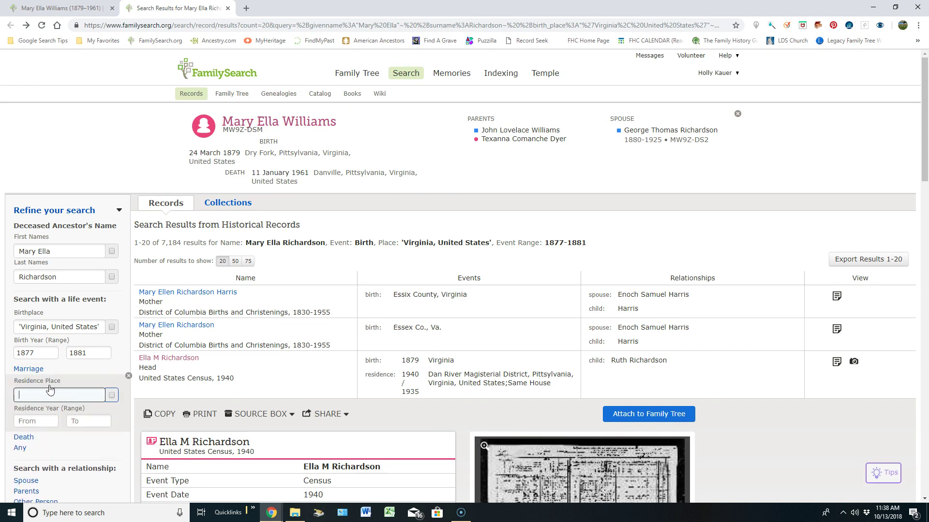
type("Pittsylvania, Virgina")
type("a")
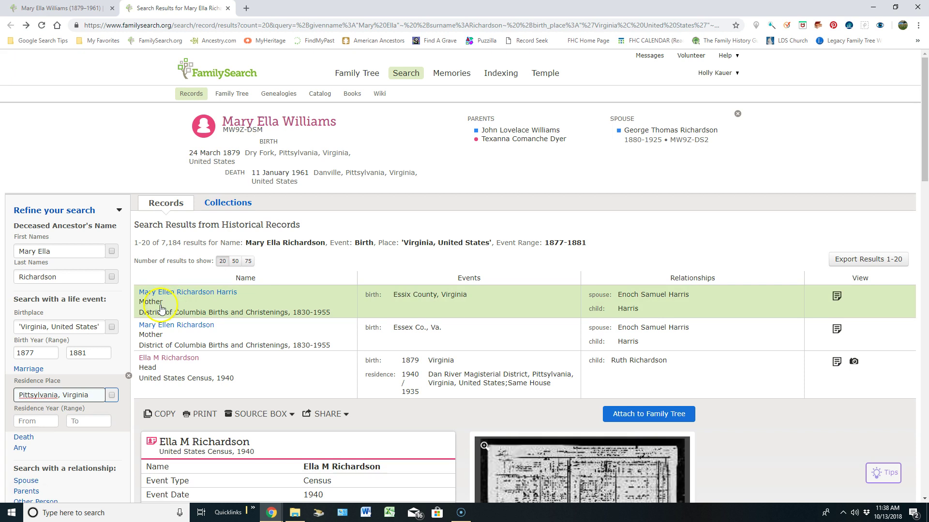
Step: Set the residence year range to 1910 through 1940 and update the search results
left_click(41, 420)
type("101")
type("910")
key("Tab")
type("10")
key("BackSpace")
type("940")
scroll(121, 342, "down", 4)
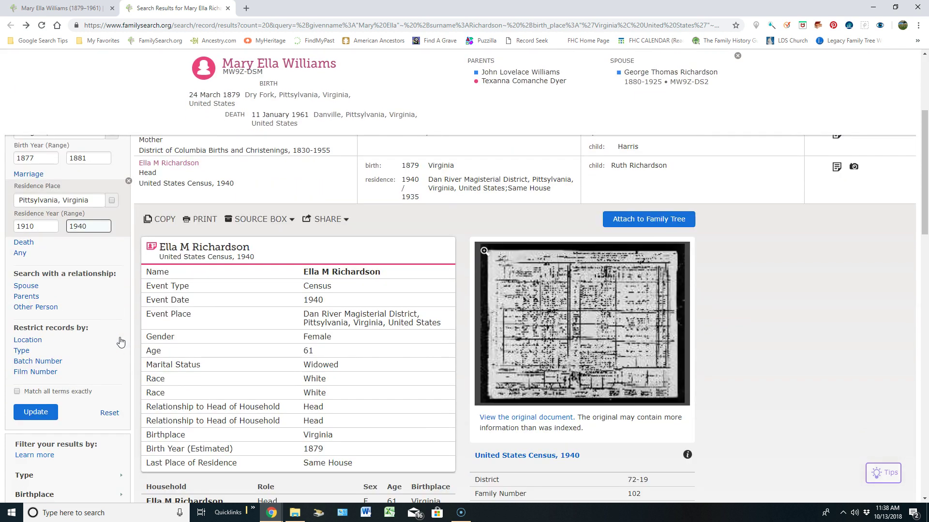
left_click(41, 417)
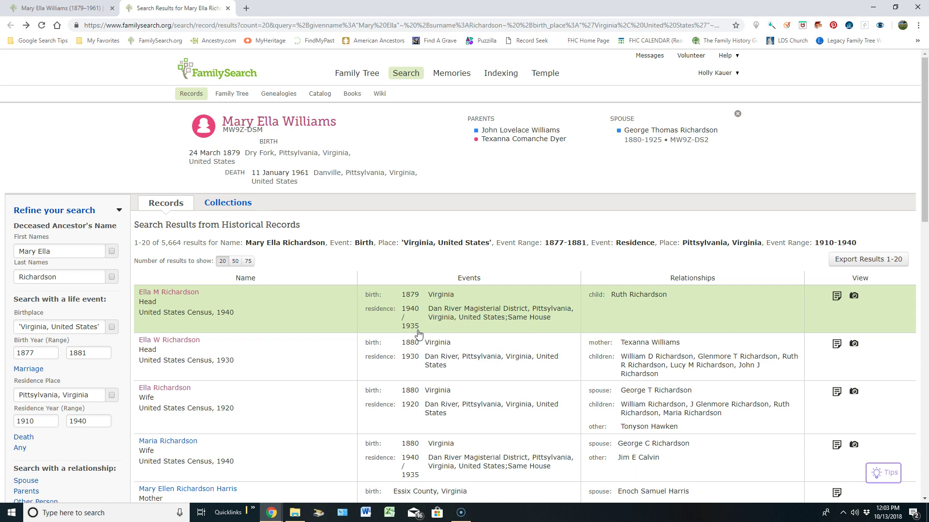
Step: Compare the 1940, 1930 and 1920 census results with the family members on the ancestor's details page
left_click(274, 320)
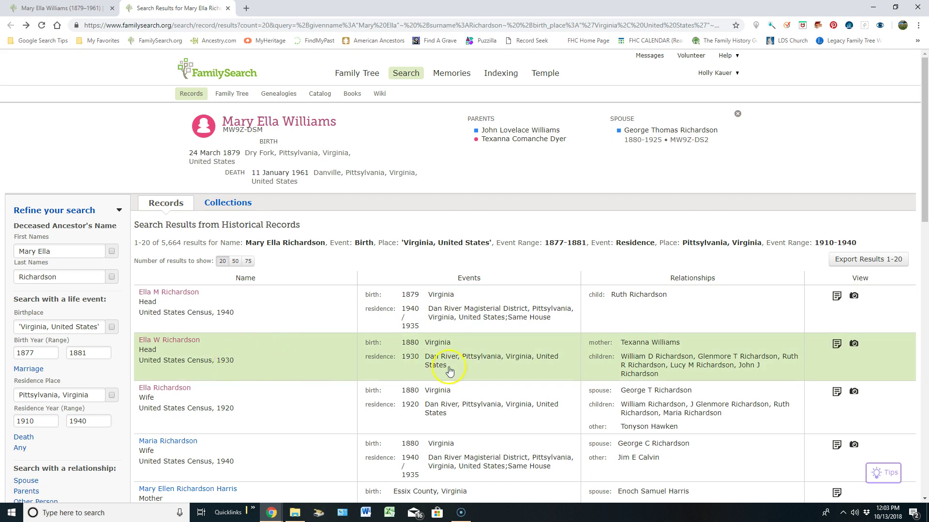
left_click(639, 350)
left_click(734, 369)
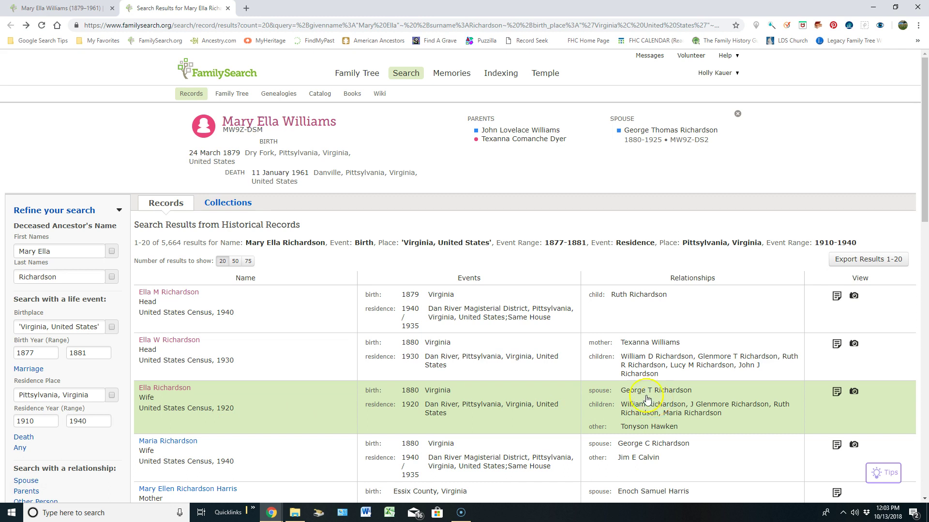
left_click(53, 9)
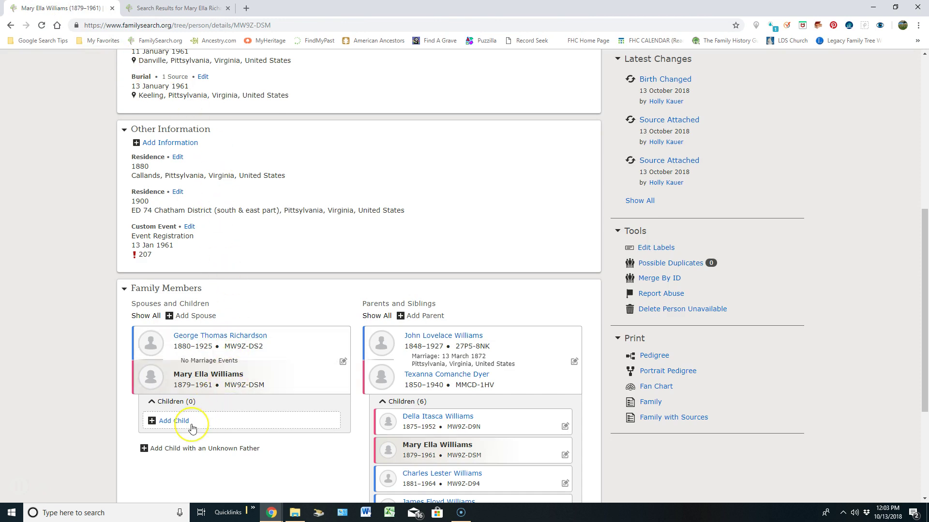
left_click(194, 8)
Step: Open the United States Census, 1930 result for Dan River, Pittsylvania, review the record and collapse it again
left_click(266, 354)
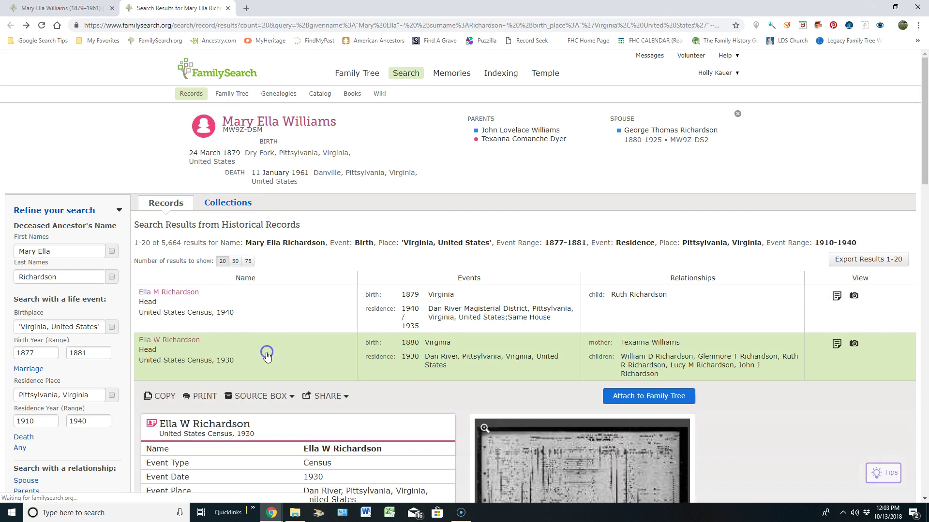
scroll(328, 356, "down", 3)
scroll(329, 344, "down", 4)
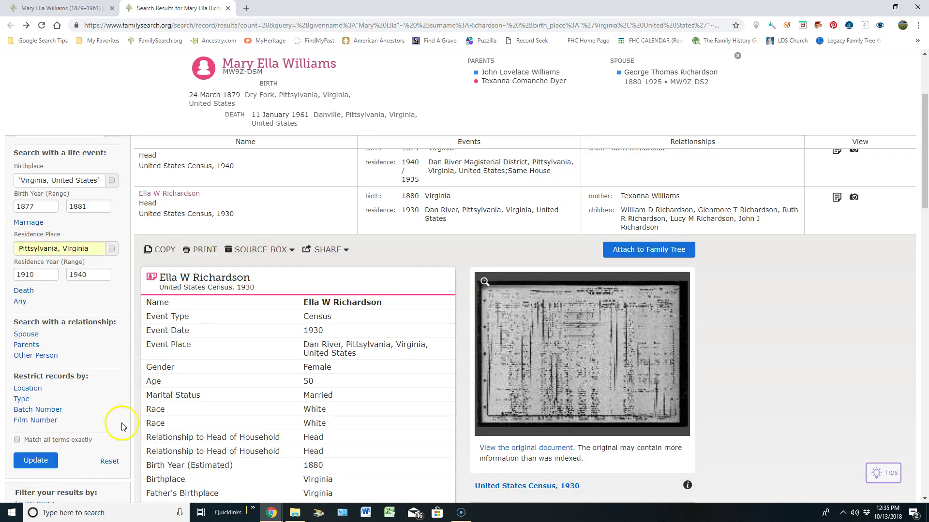
left_click(231, 218)
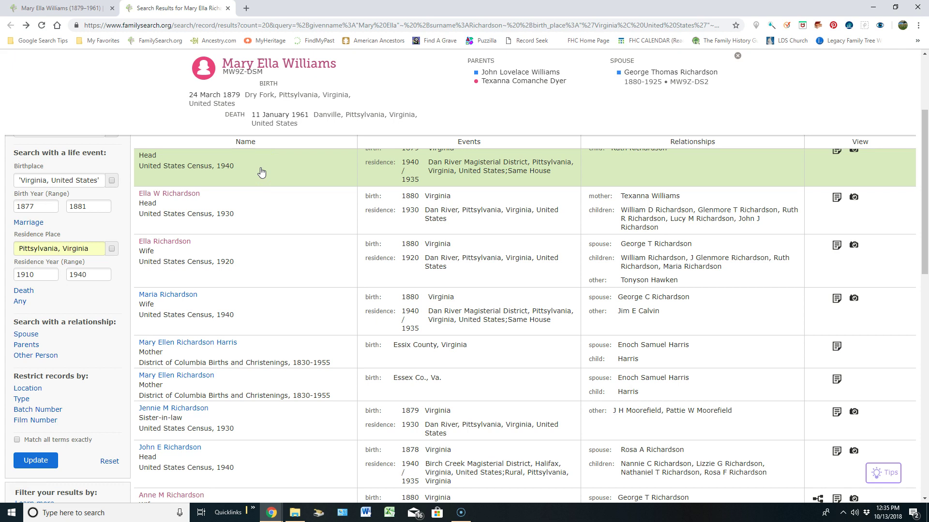
Step: Limit the residence year range to 1910 through 1910 and update the search results
left_click(264, 174)
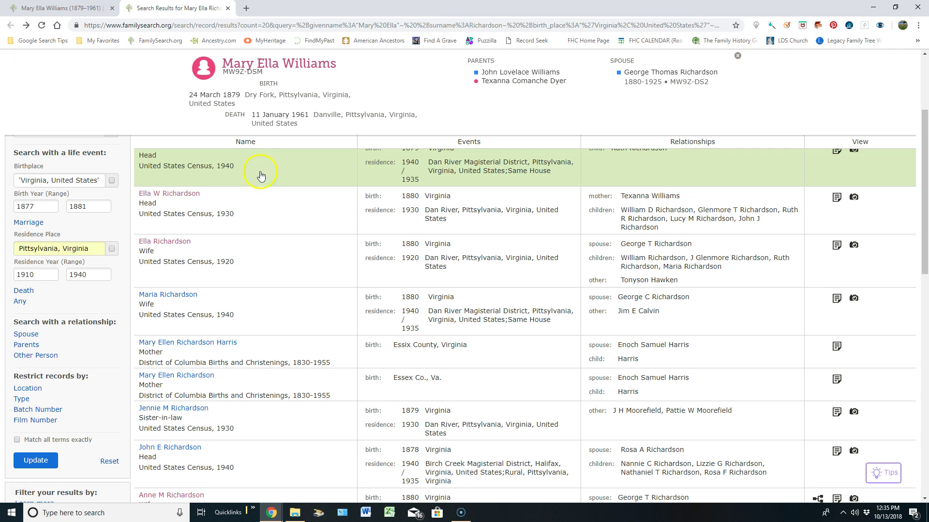
scroll(139, 290, "up", 1)
scroll(139, 290, "up", 1)
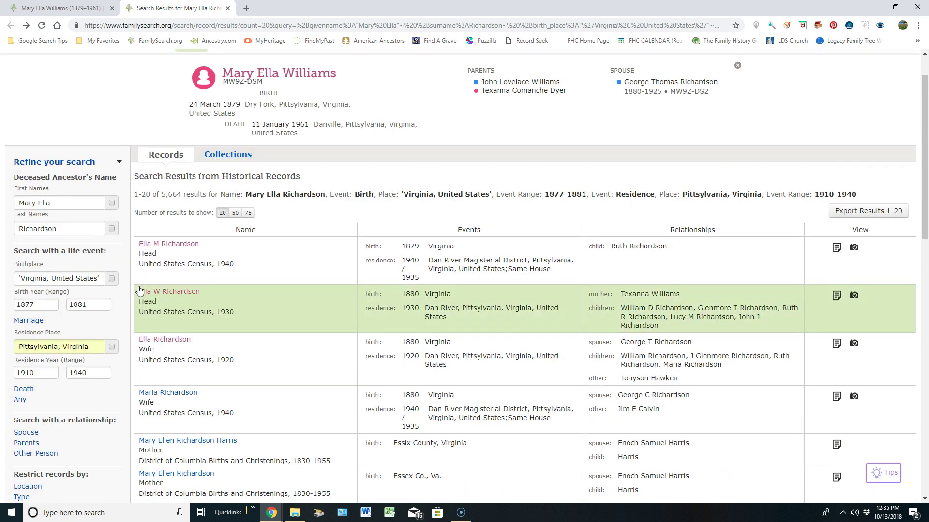
left_click(93, 373)
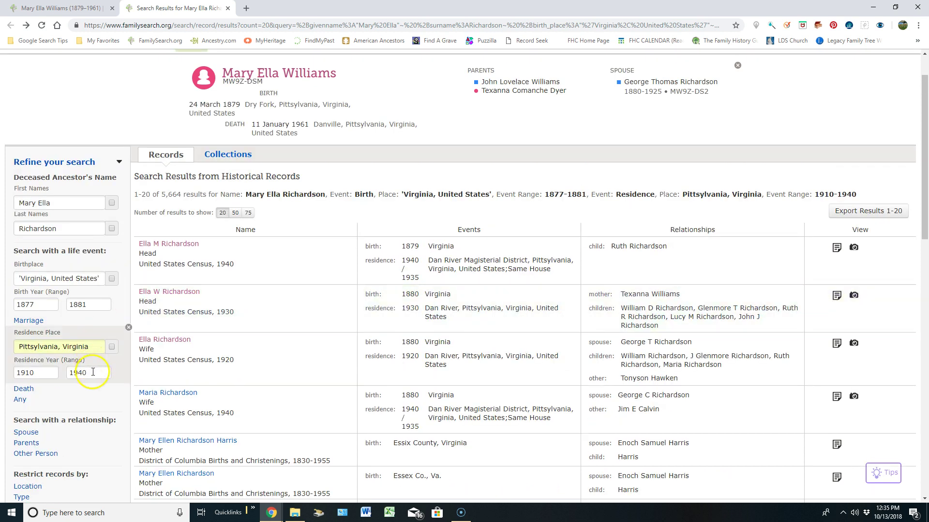
type("1910")
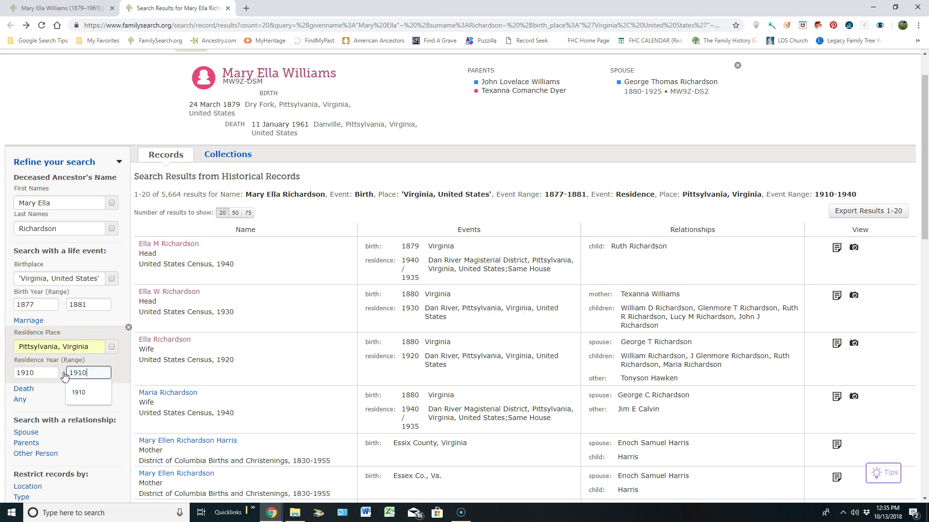
left_click(120, 372)
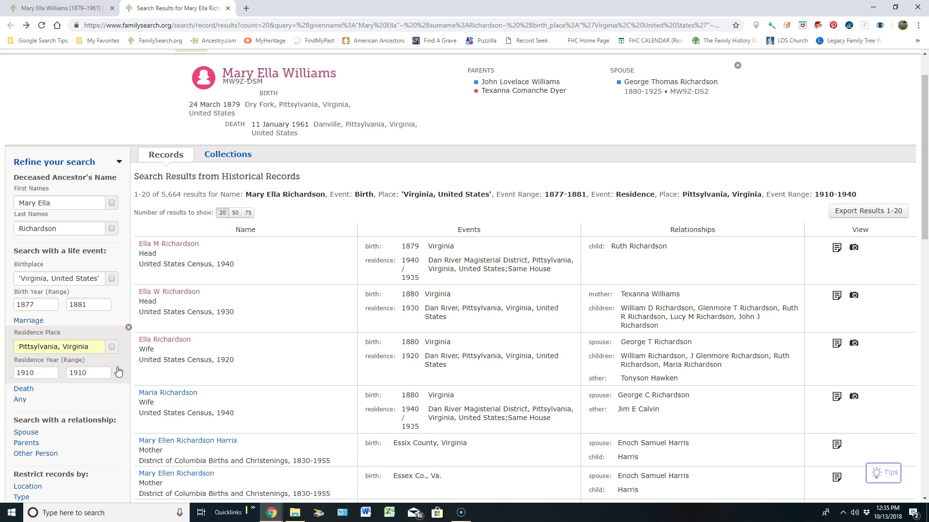
left_click(33, 352)
left_click(77, 353)
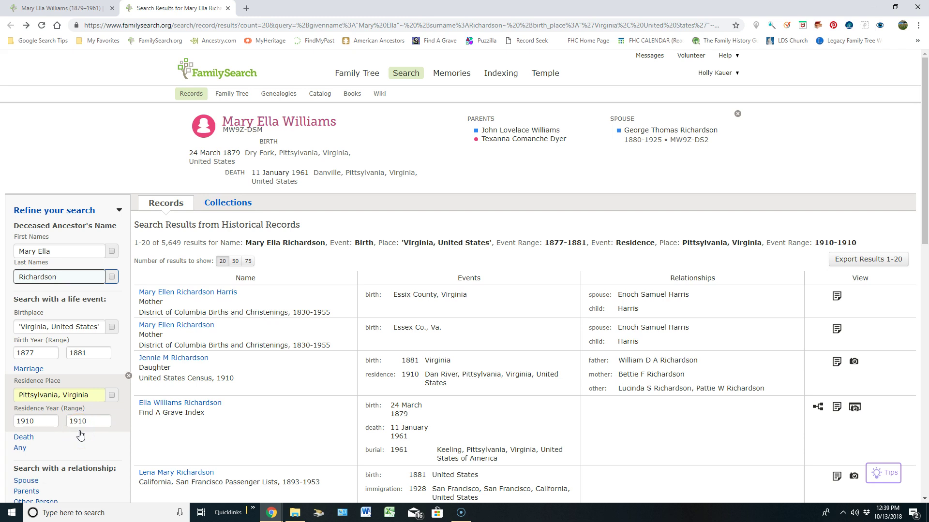
scroll(80, 436, "down", 4)
left_click(45, 419)
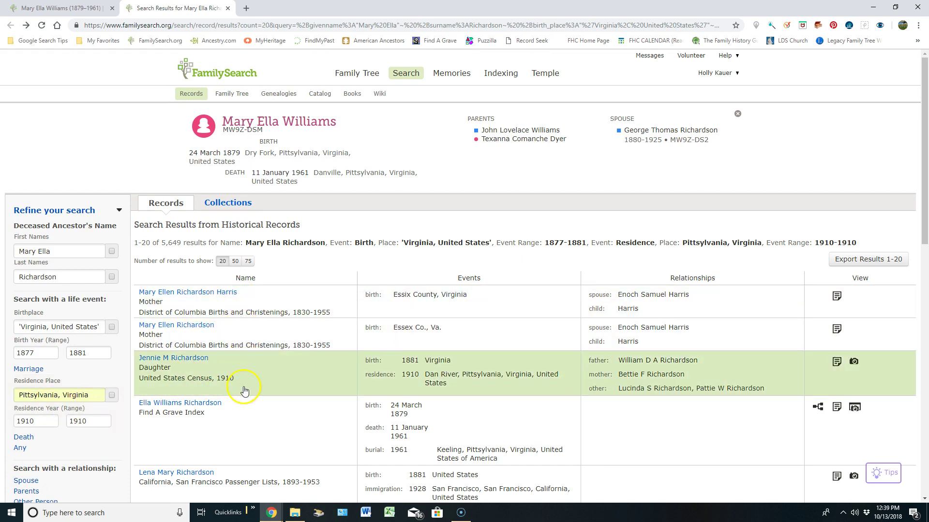
Step: Look through the 1910 results, replace the married last name with the ancestor's maiden name and update the search
scroll(242, 402, "down", 3)
scroll(241, 403, "down", 1)
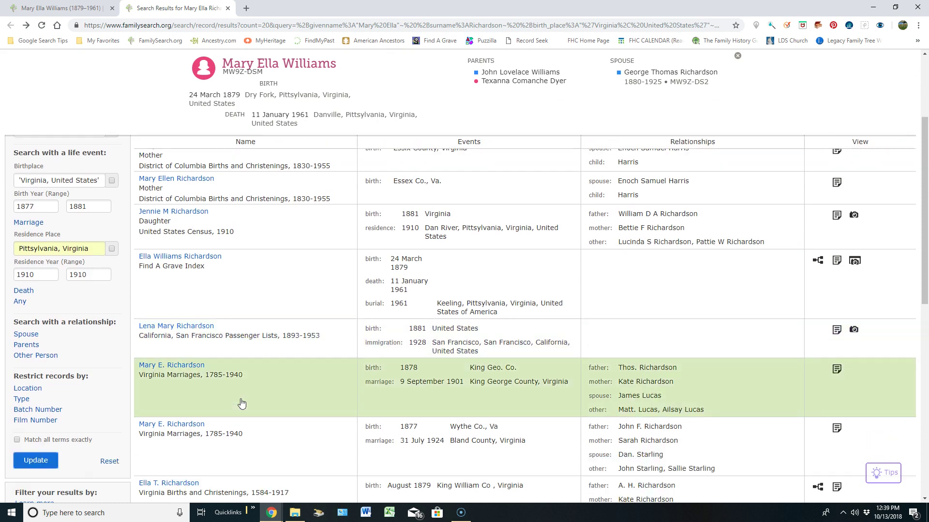
scroll(242, 404, "up", 3)
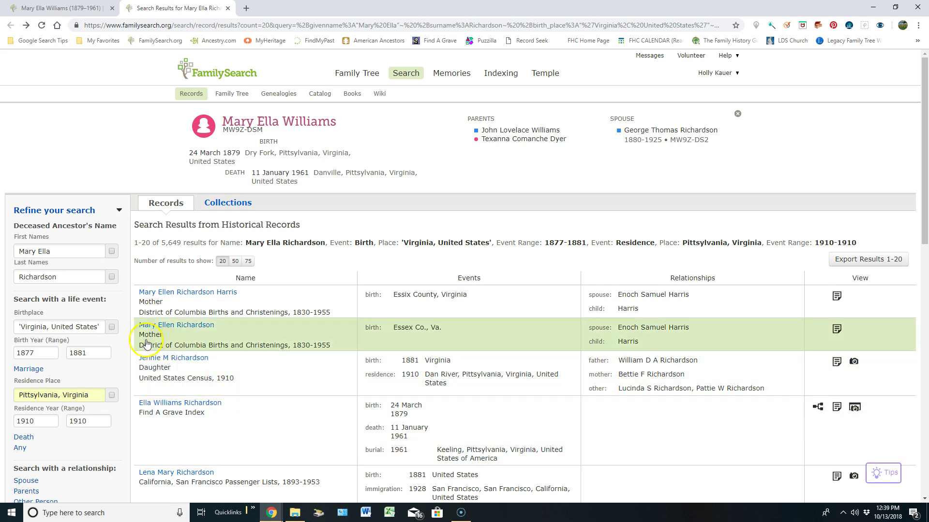
left_click_drag(83, 279, 15, 278)
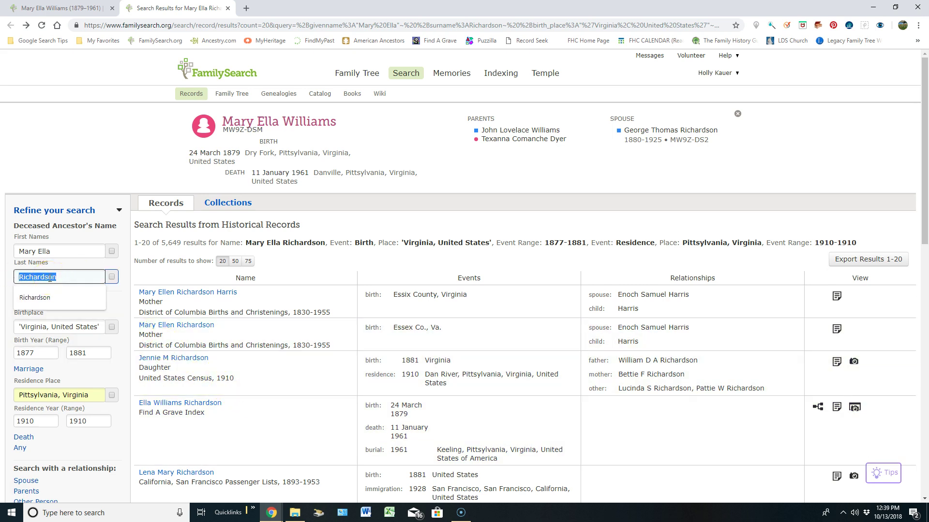
type("Williams")
scroll(66, 367, "down", 2)
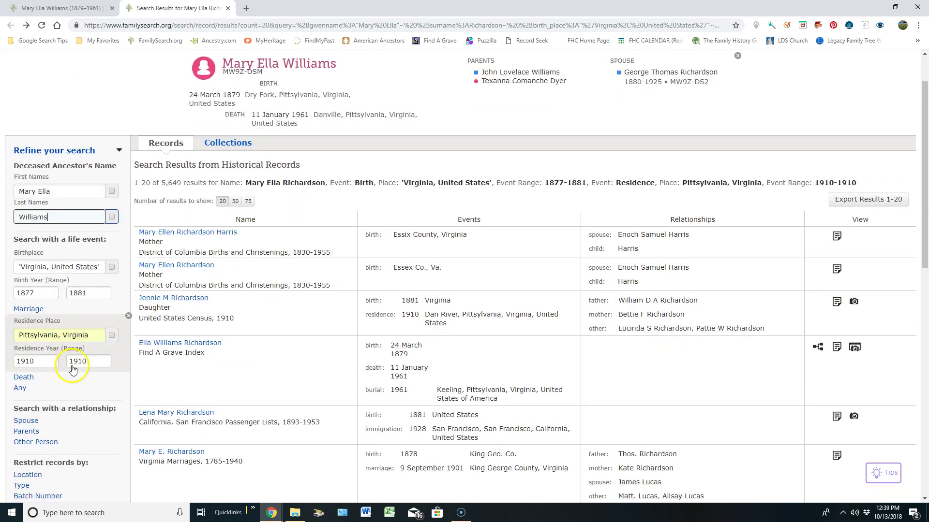
scroll(69, 381, "down", 2)
left_click(35, 409)
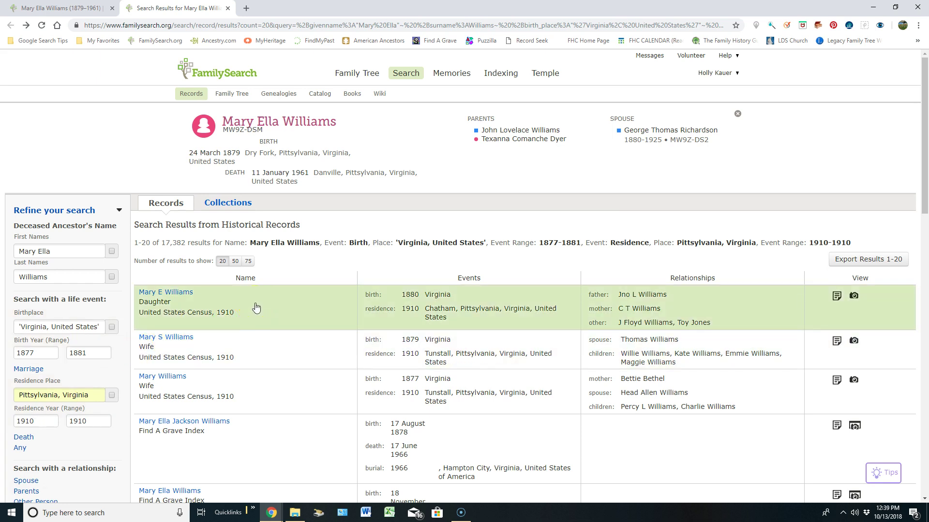
Step: Open the United States Census, 1910 result for Chatham, Pittsylvania, review the record details and collapse it again
left_click(256, 307)
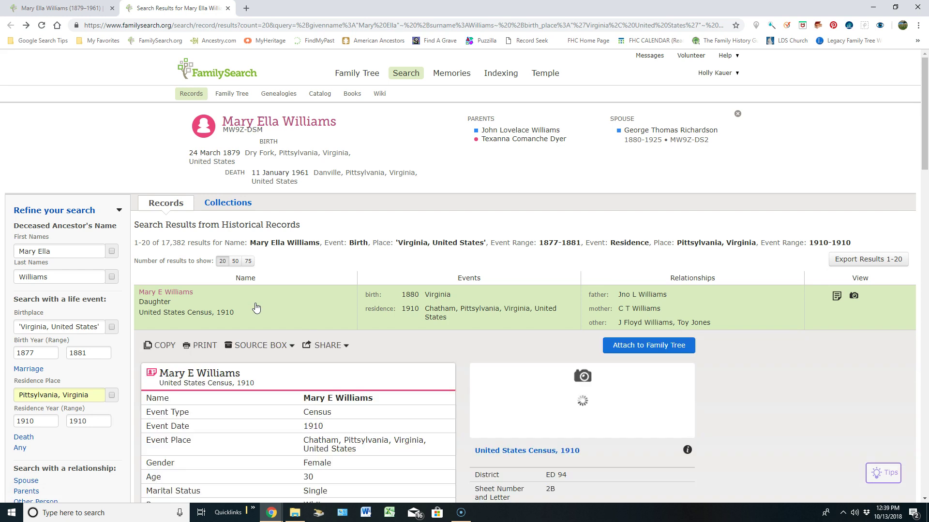
scroll(455, 336, "down", 3)
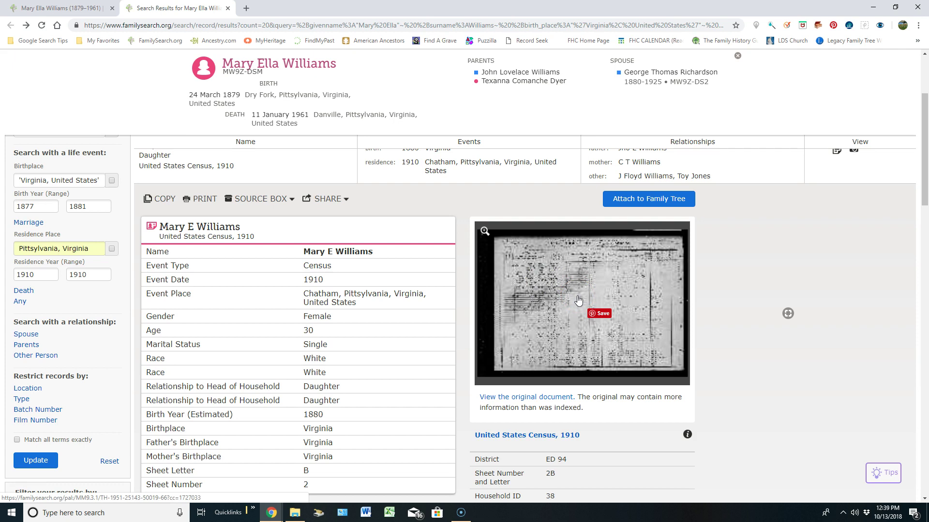
left_click(358, 333)
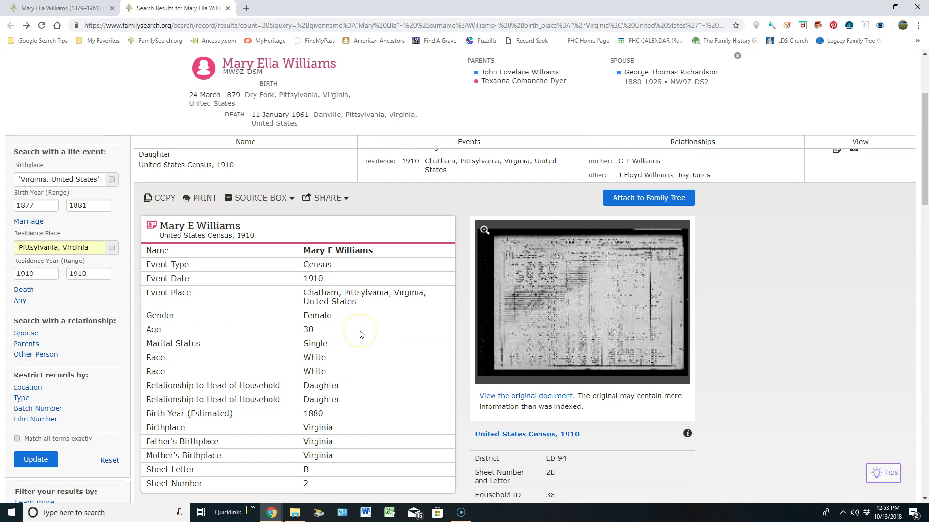
left_click(293, 306)
left_click(304, 164)
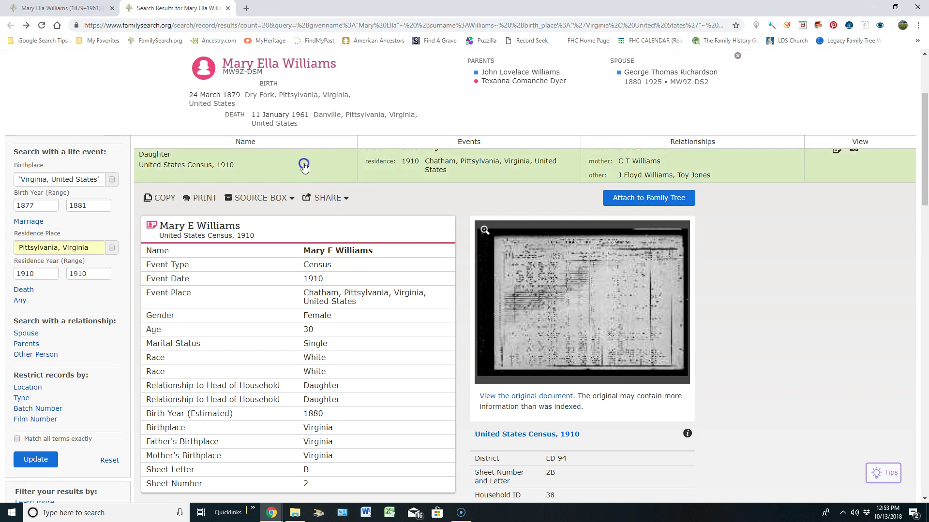
Step: Clear the birthplace and birth years, and remove the birth and residence events from the search criteria
scroll(130, 215, "up", 2)
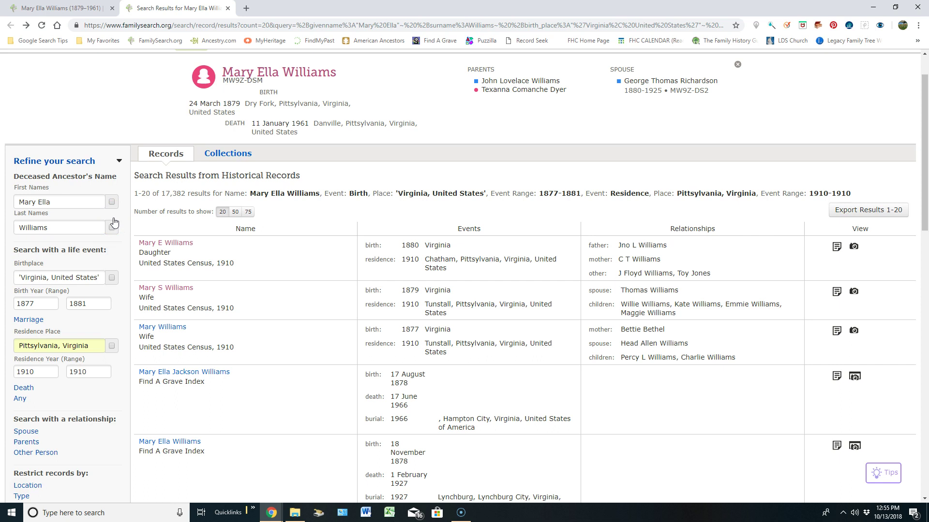
left_click(92, 200)
left_click(29, 277)
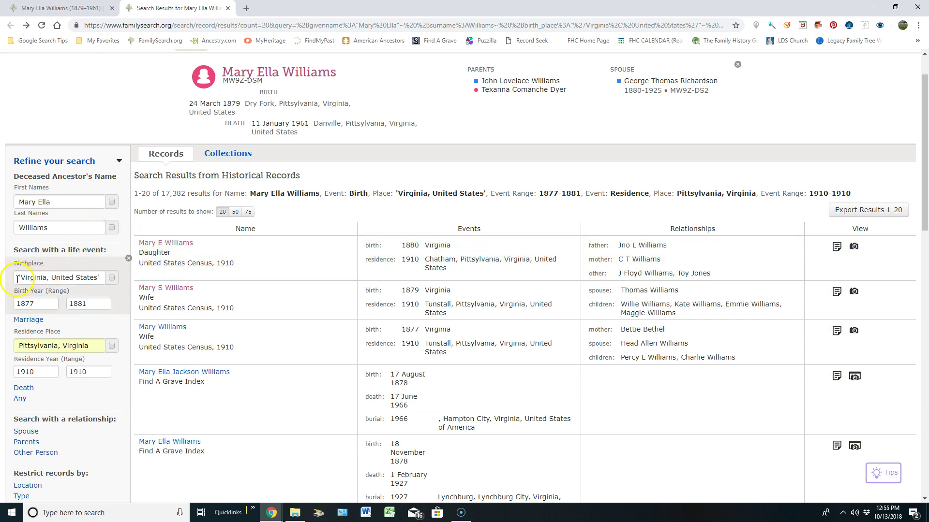
left_click_drag(27, 277, 109, 278)
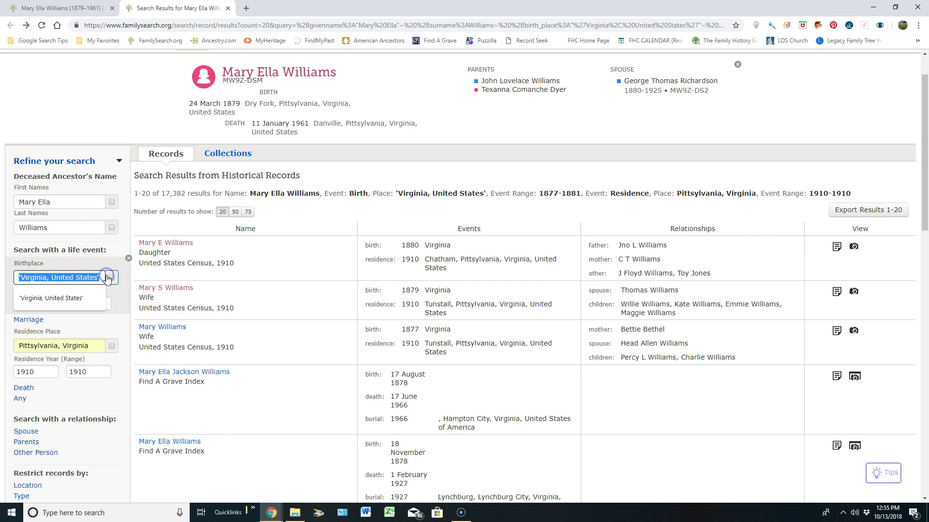
key("BackSpace")
left_click_drag(54, 303, 3, 305)
key("BackSpace")
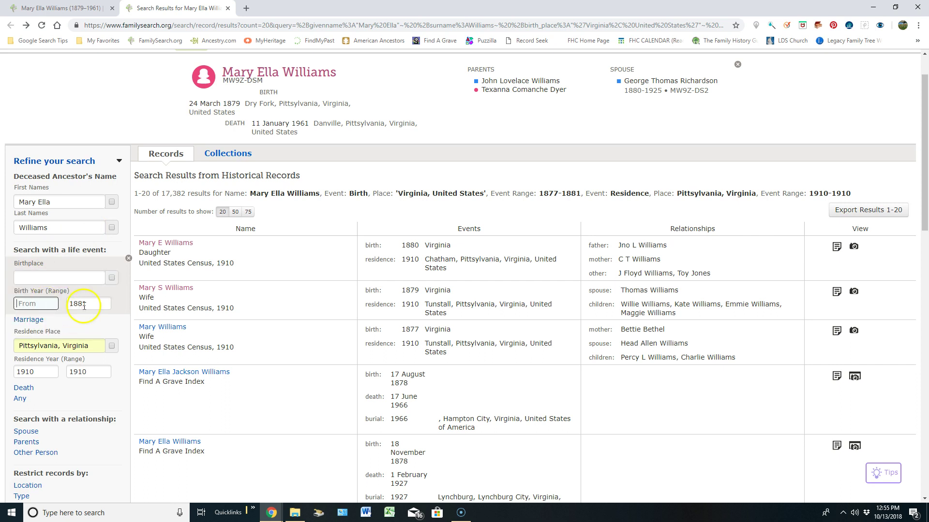
key("BackSpace")
left_click_drag(90, 303, 16, 325)
left_click(129, 259)
key("BackSpace")
key("BackSpace")
left_click_drag(101, 325, 63, 325)
key("BackSpace")
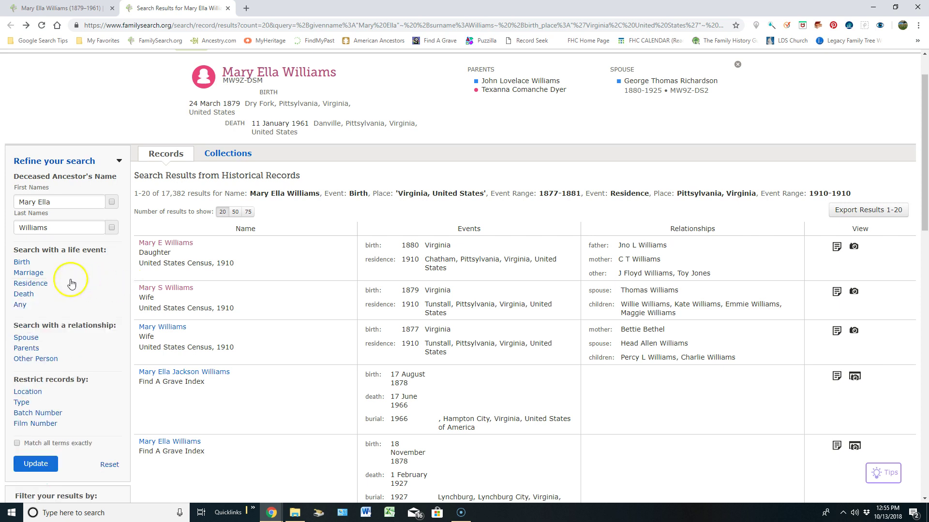
Step: Add a marriage event with the place Pittsylvania, Viginia and the years 1908 to 1912, and update the results
left_click(29, 273)
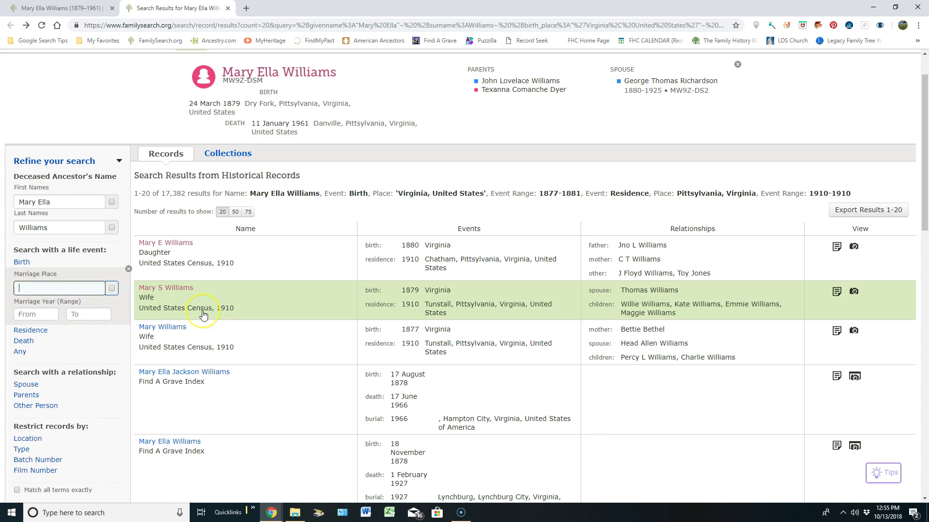
type("Pittsylvania, Viginia")
left_click(43, 312)
type("1908")
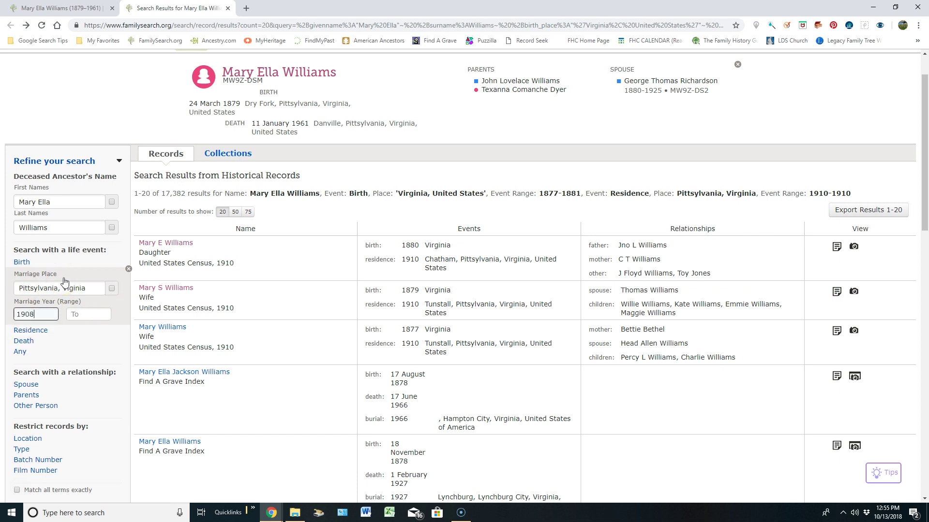
key("Tab")
type("1912")
left_click(78, 278)
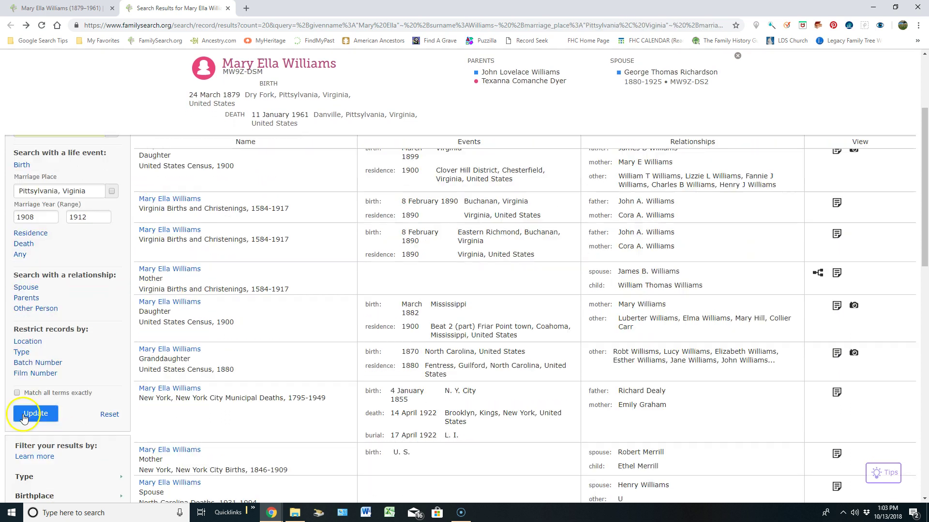
left_click(25, 415)
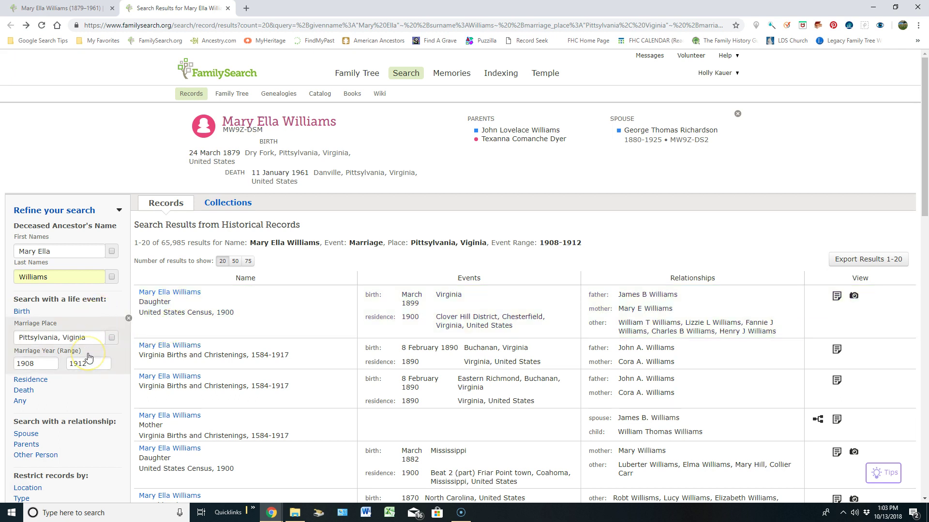
scroll(88, 357, "down", 1)
left_click(28, 387)
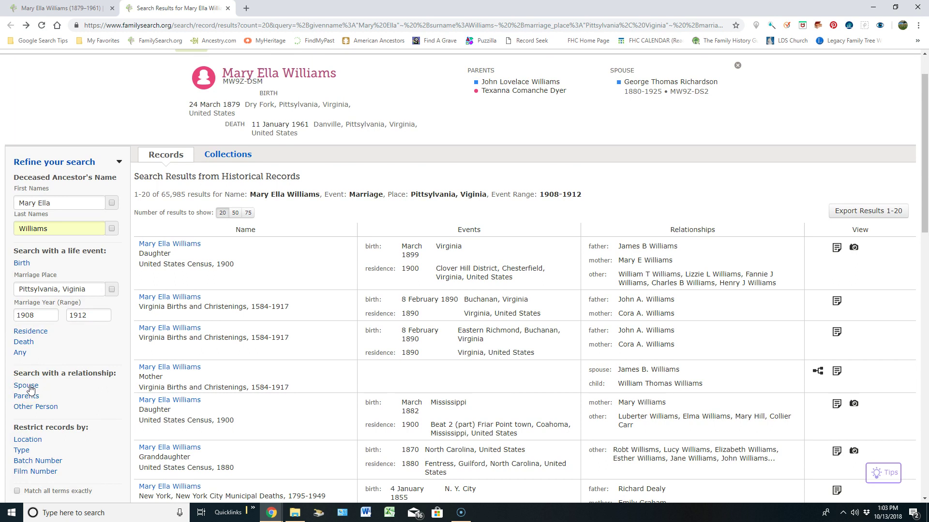
scroll(30, 388, "down", 1)
left_click(41, 380)
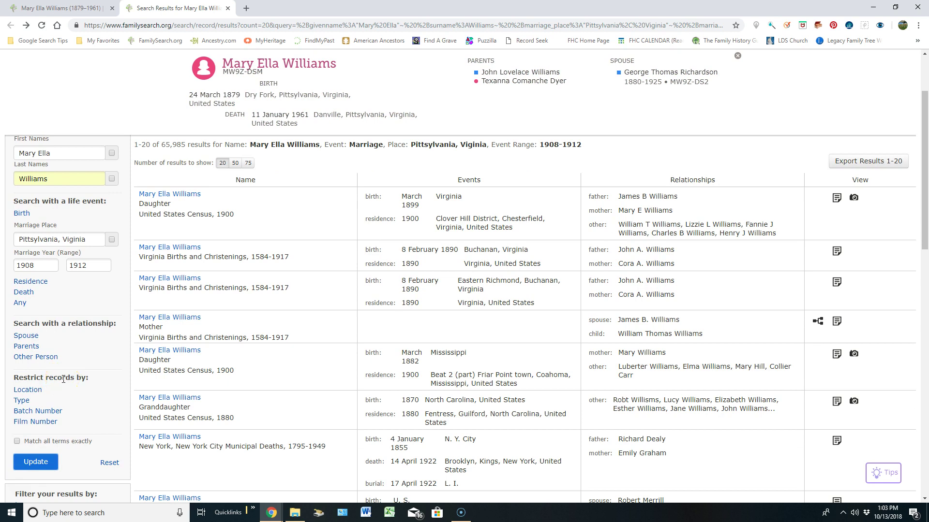
left_click(28, 389)
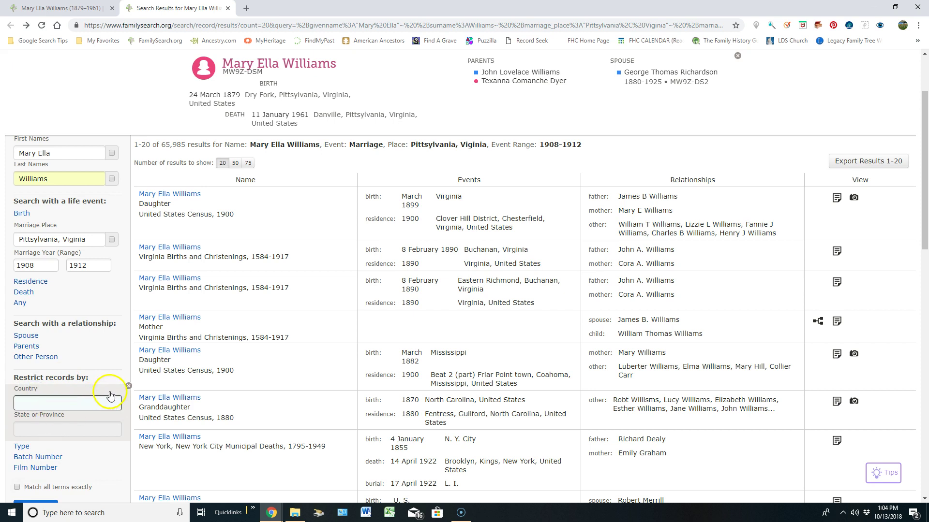
left_click(128, 387)
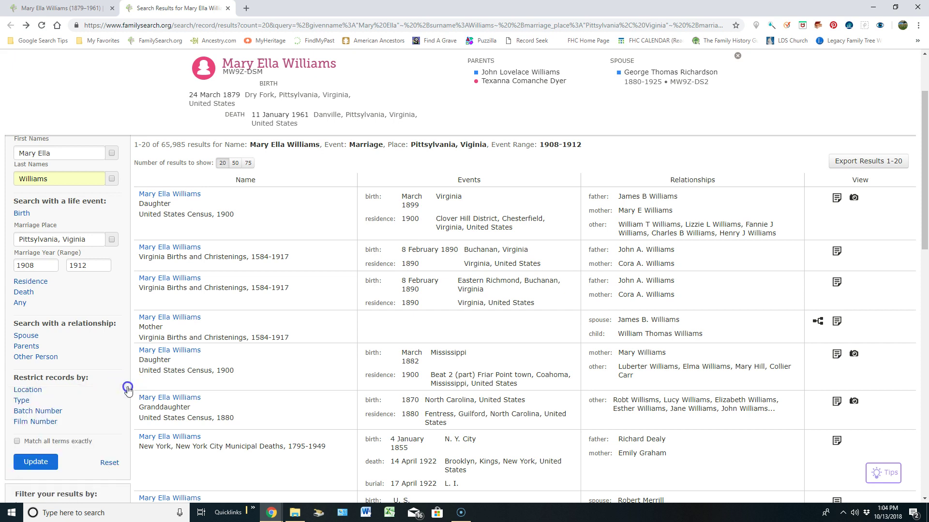
Step: Restrict the search to Marriage type records and look through the updated results
left_click(23, 401)
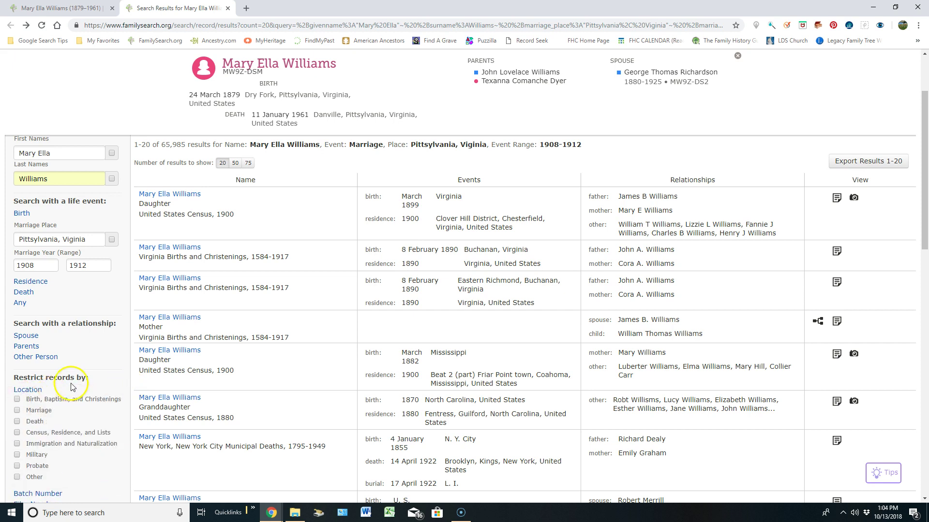
scroll(72, 387, "down", 1)
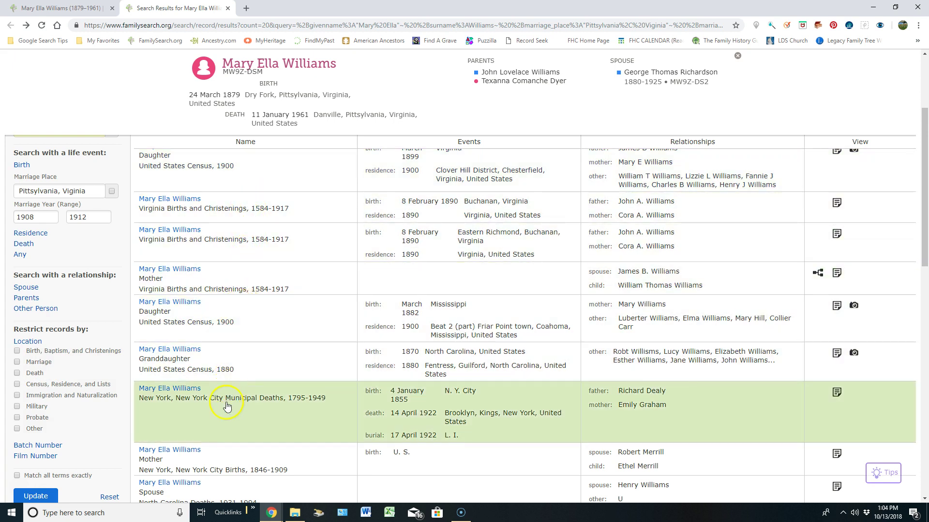
left_click(17, 362)
scroll(87, 385, "down", 1)
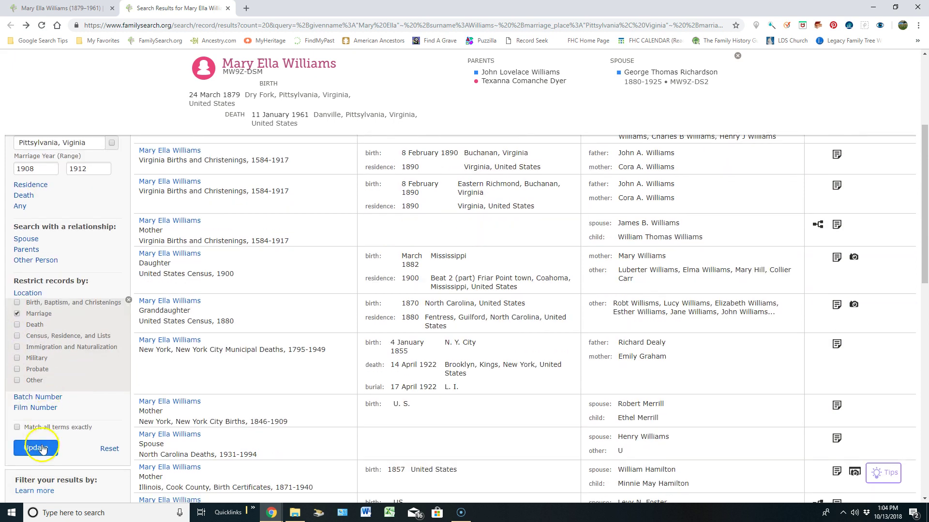
left_click(44, 443)
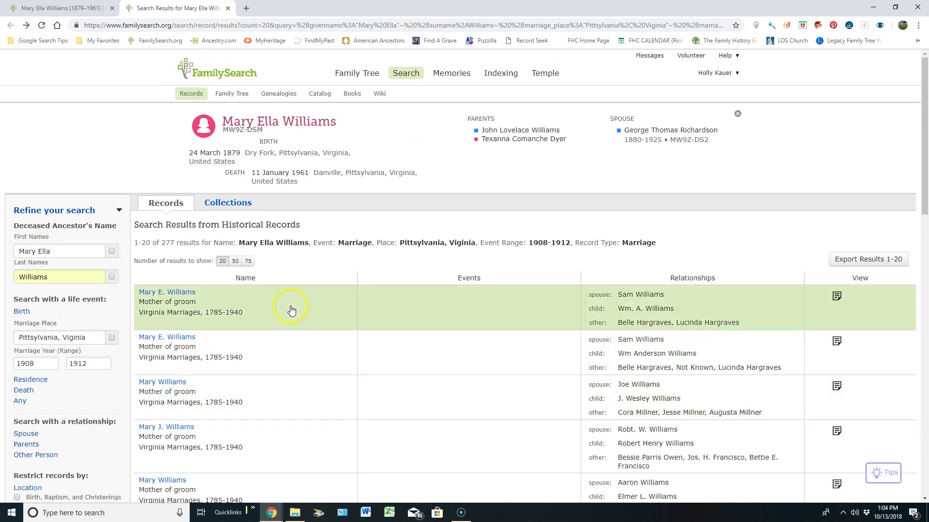
scroll(289, 308, "down", 1)
scroll(289, 309, "down", 2)
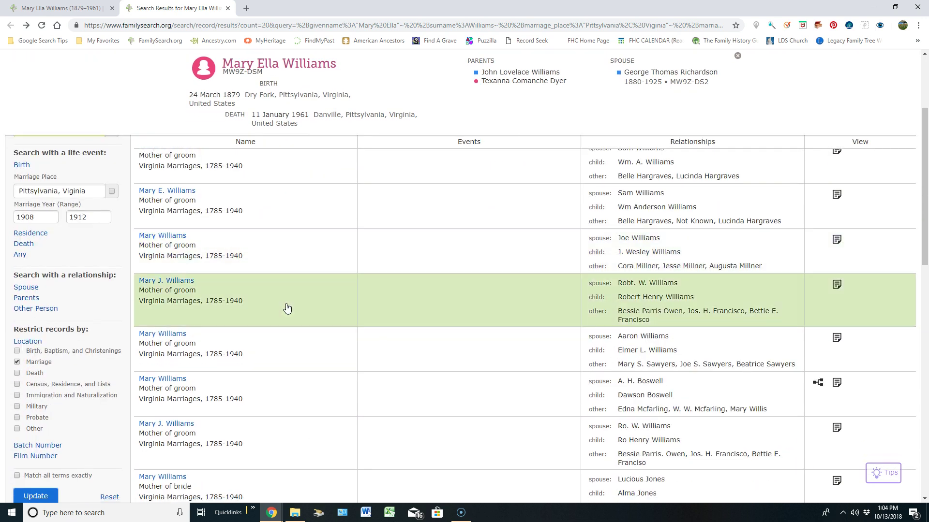
scroll(98, 298, "up", 3)
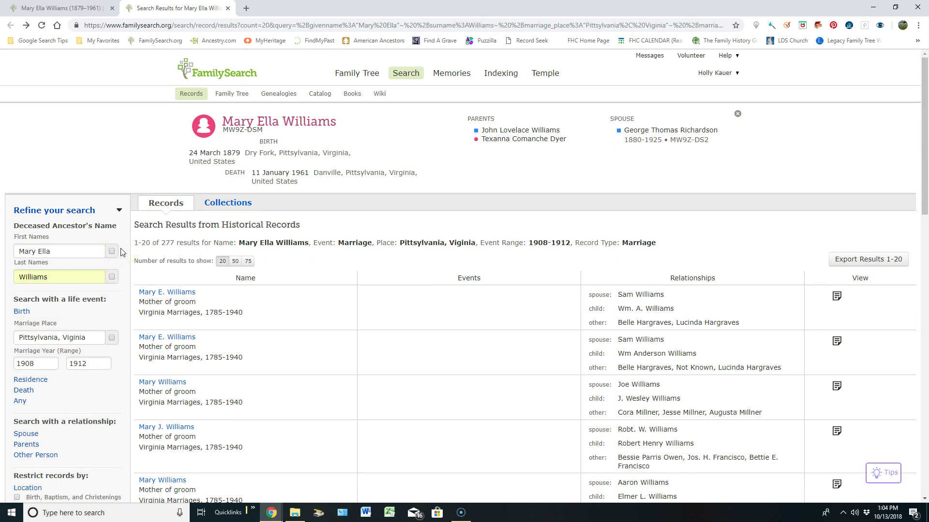
Step: Clear the ancestor's first names from the search criteria, keeping the maiden surname
left_click(90, 254)
left_click_drag(90, 252, 20, 247)
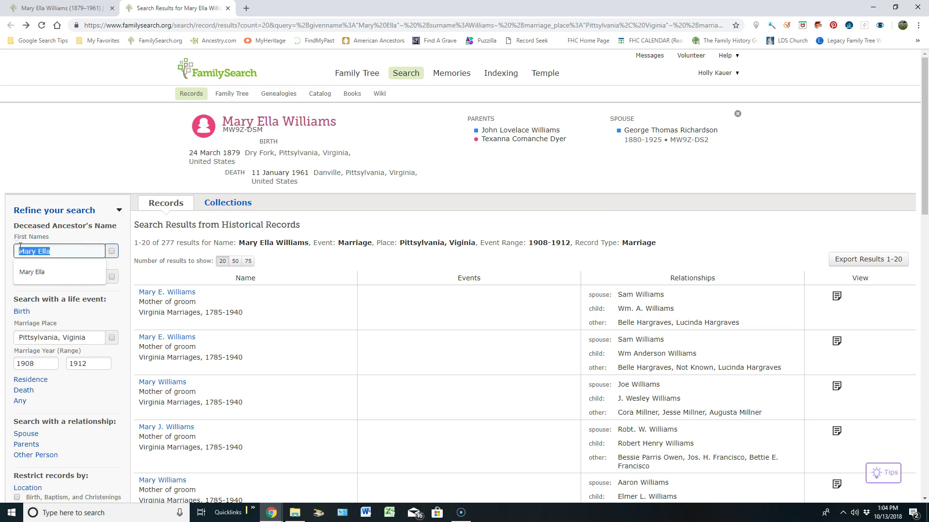
key("BackSpace")
left_click(36, 259)
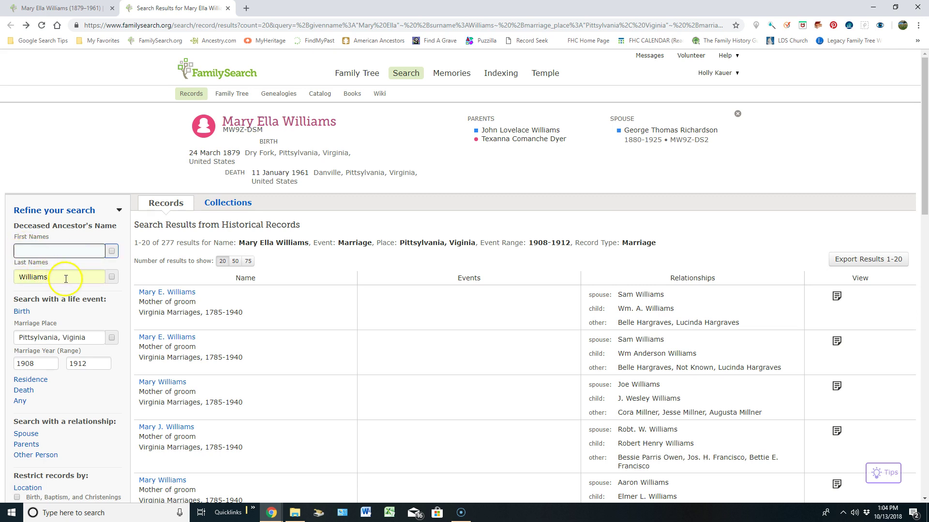
Step: Add a spouse to the search criteria with the ancestor's married surname as the spouse's last name, and update the results
scroll(70, 276, "down", 2)
left_click(33, 339)
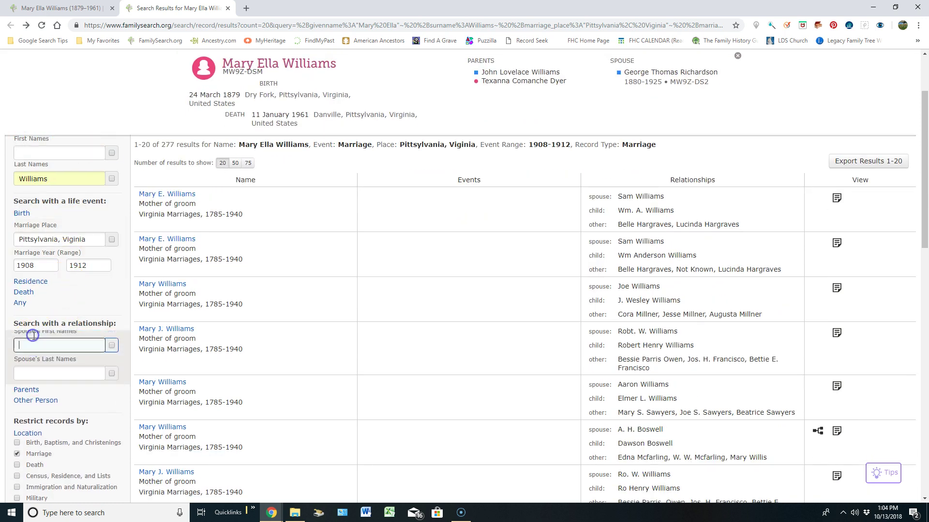
left_click(54, 379)
type("Richardson")
key("Return")
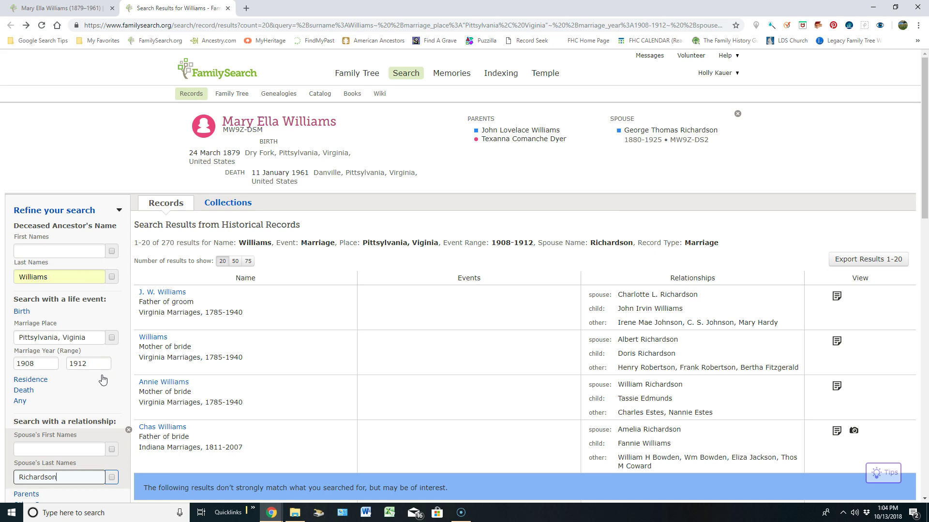
Step: Clear the ancestor's last name and the spouse's last name from the search criteria
left_click(83, 277)
left_click(78, 277)
left_click_drag(60, 276, 14, 279)
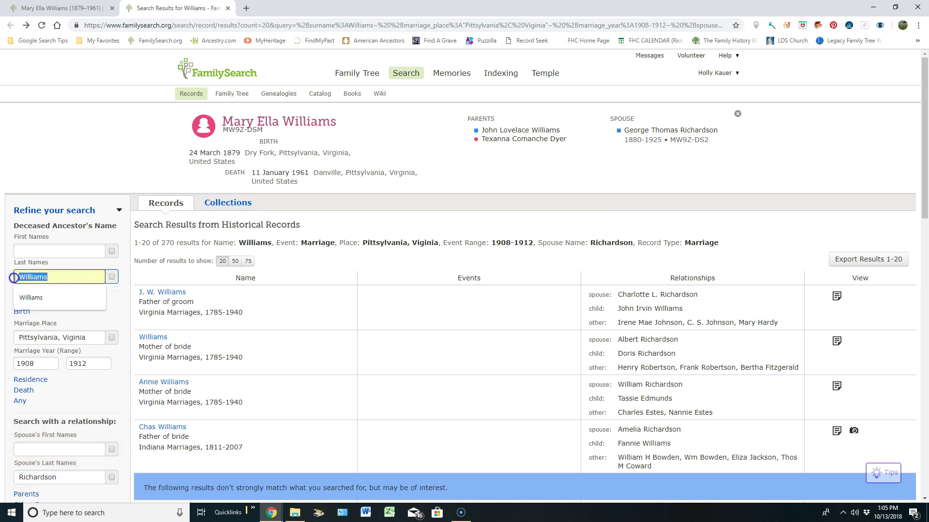
key("BackSpace")
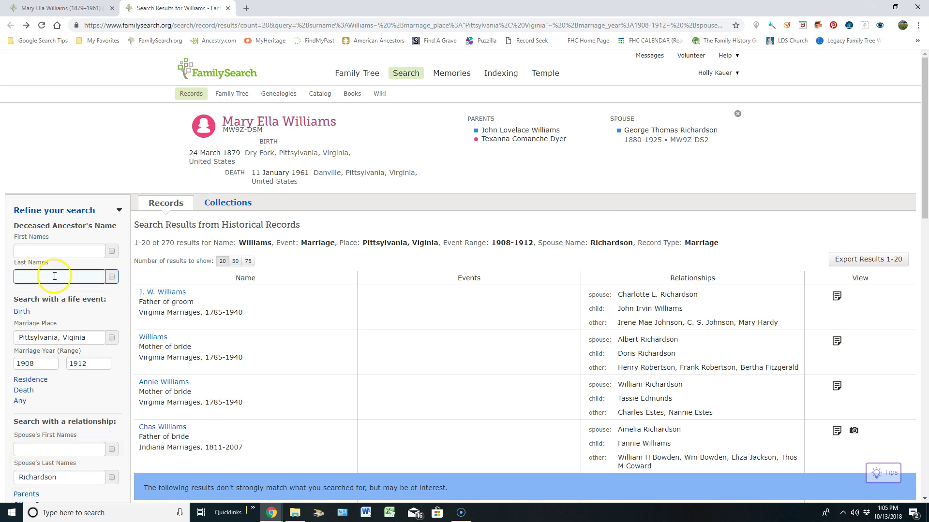
scroll(57, 277, "down", 1)
scroll(58, 285, "down", 2)
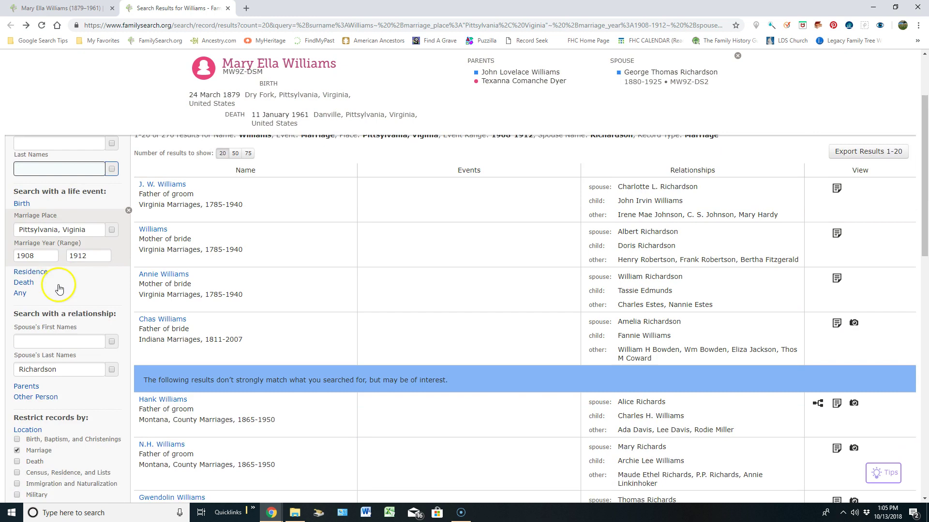
left_click_drag(66, 329, 12, 329)
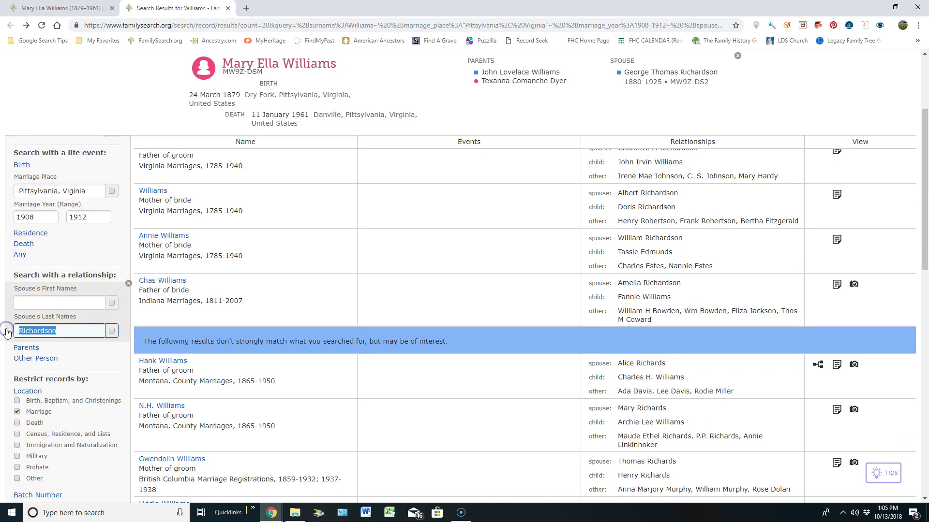
key("BackSpace")
left_click(129, 284)
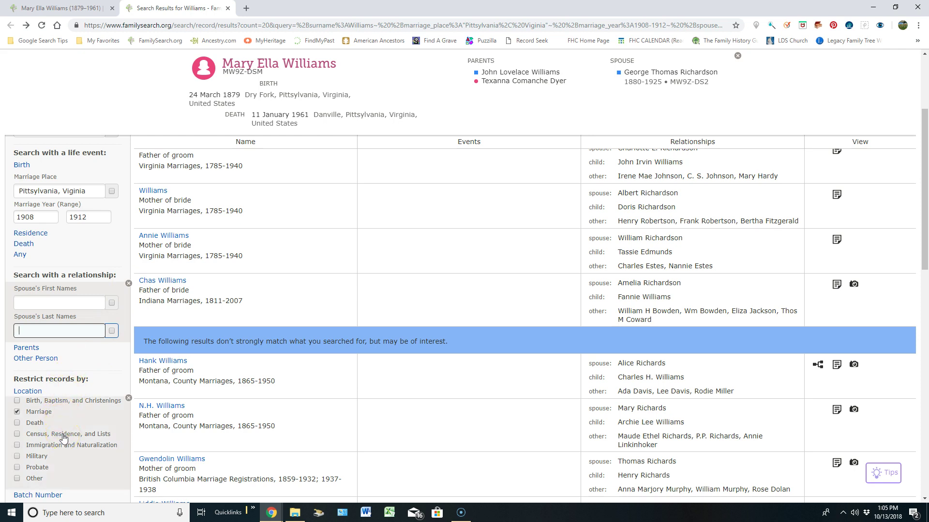
left_click(119, 395)
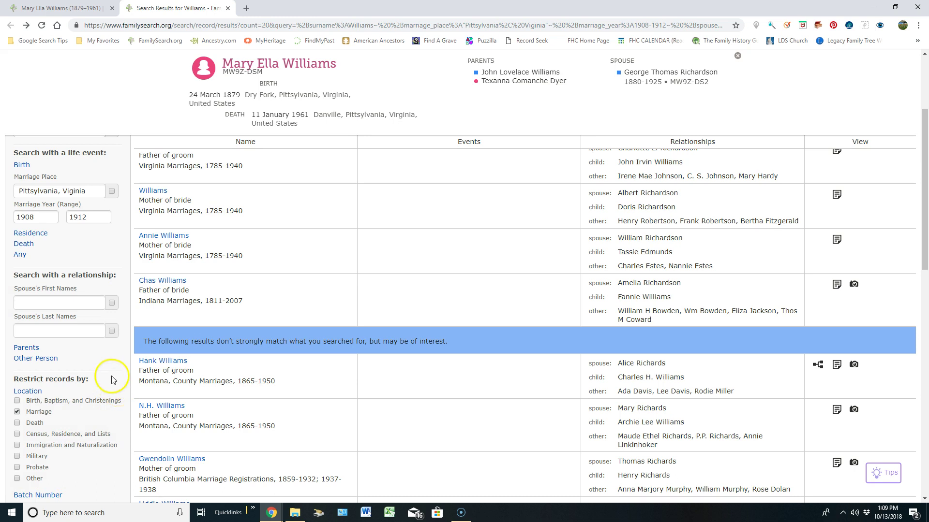
Step: Add an empty residence event to the life events in the search criteria
scroll(108, 369, "up", 2)
left_click(38, 332)
scroll(41, 334, "up", 1)
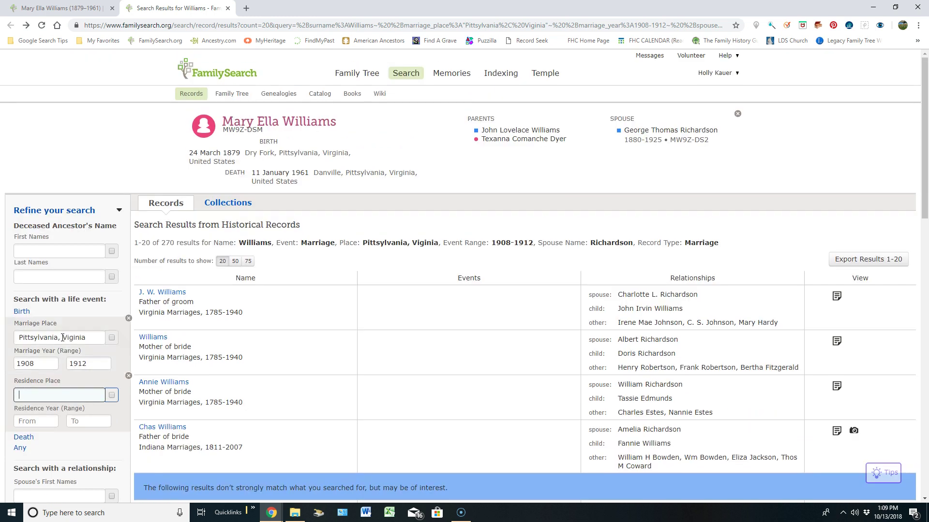
left_click(40, 318)
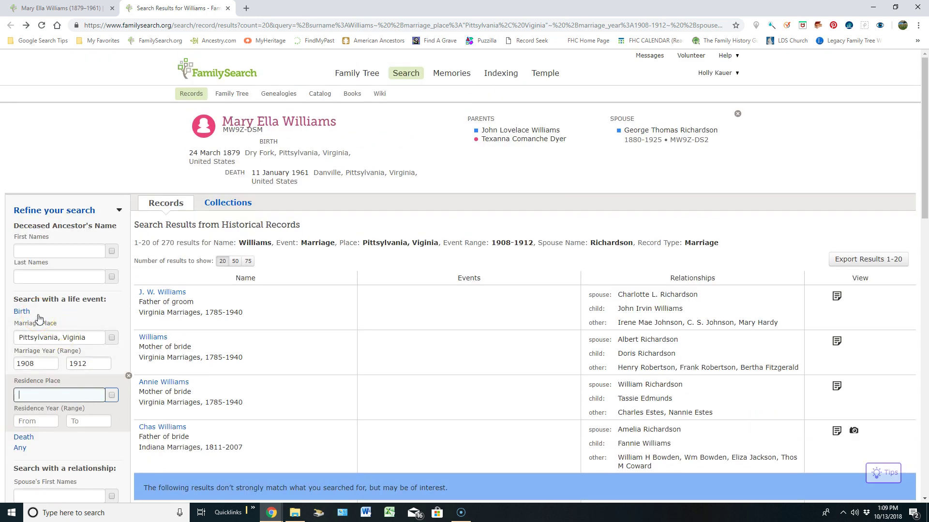
left_click(43, 296)
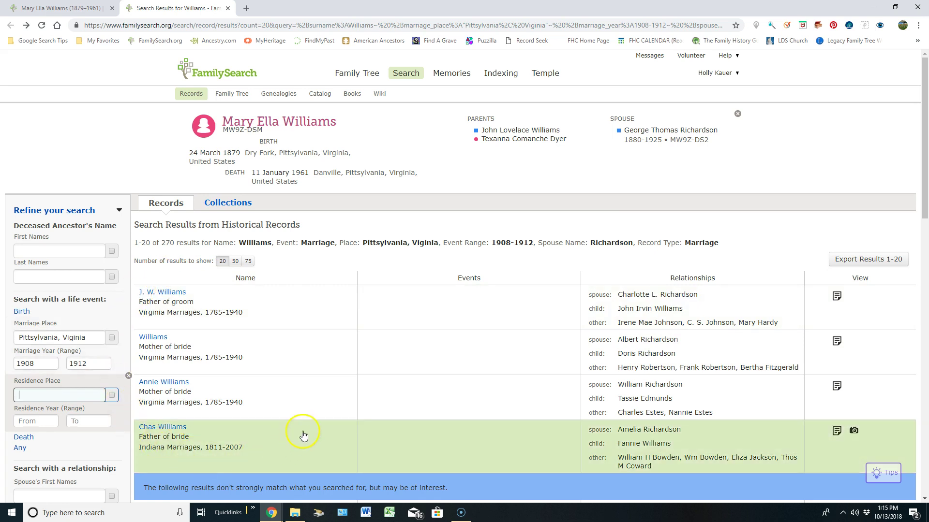
Step: Return to the ancestor's person page and start a new FamilySearch record search from there
left_click(72, 9)
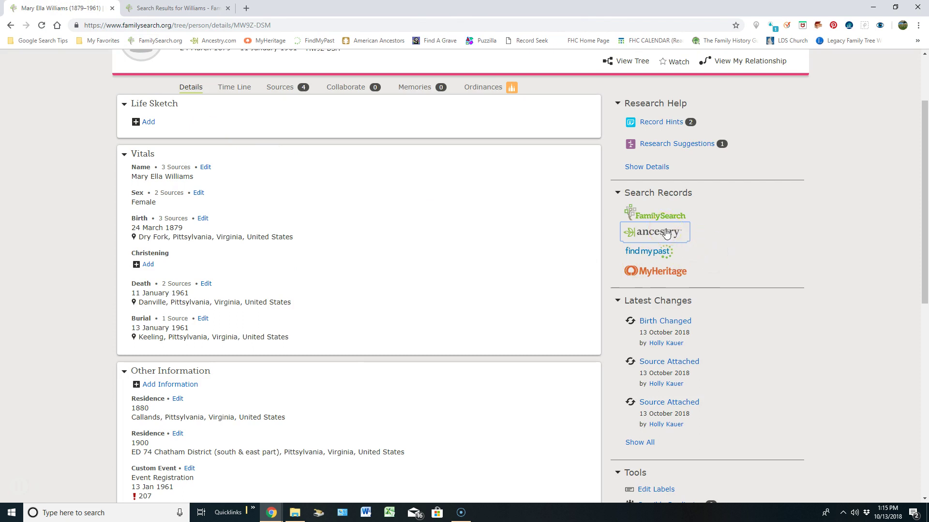
left_click(667, 275)
left_click(639, 216)
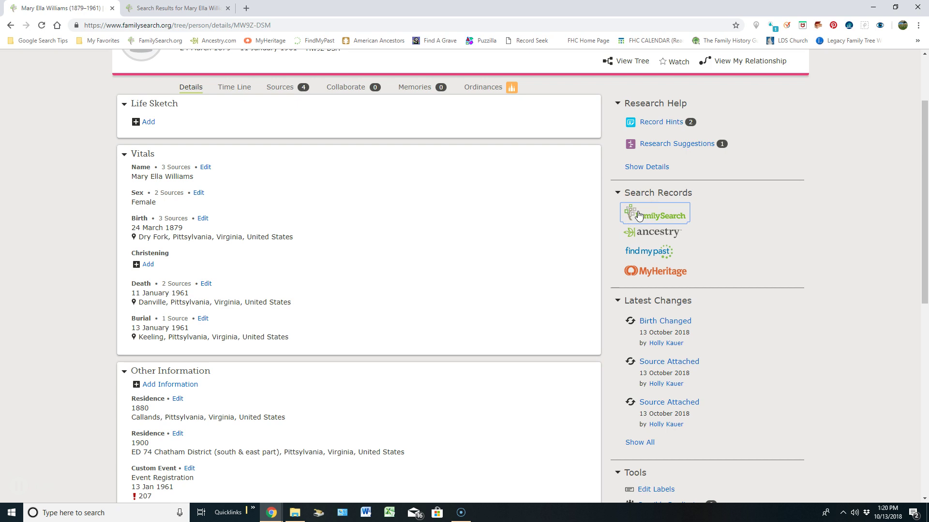
left_click(644, 218)
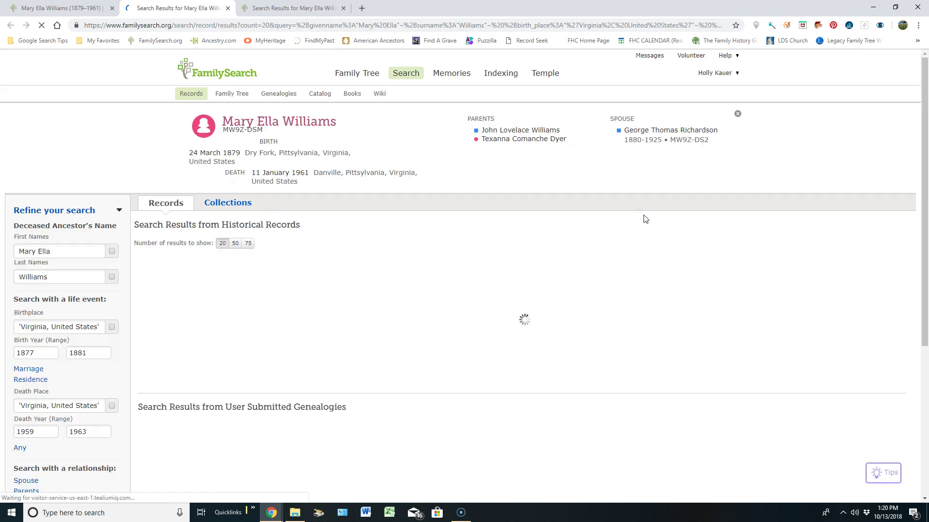
left_click(149, 237)
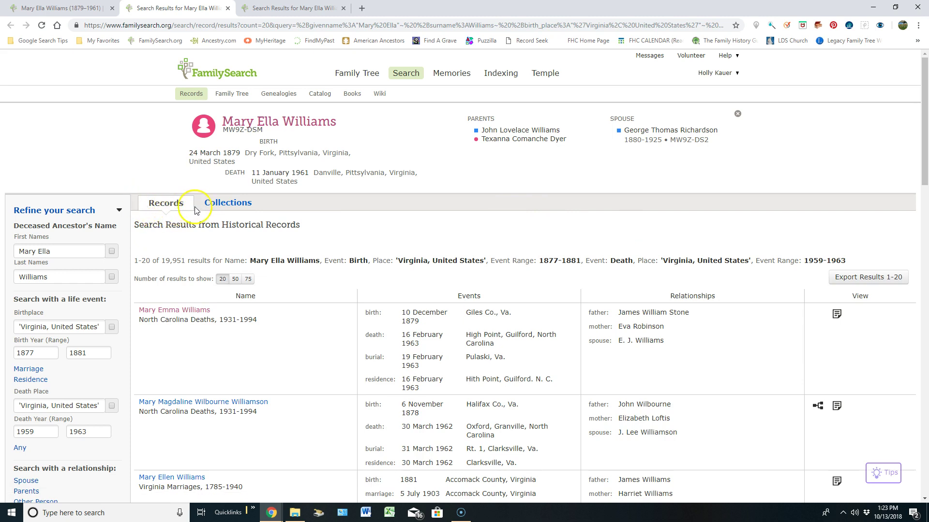
Step: Show the results by collection, list all Birth, Marriage, & Death titles and select the two West Virginia Marriages collections plus West Virginia Deaths and Births
left_click(229, 208)
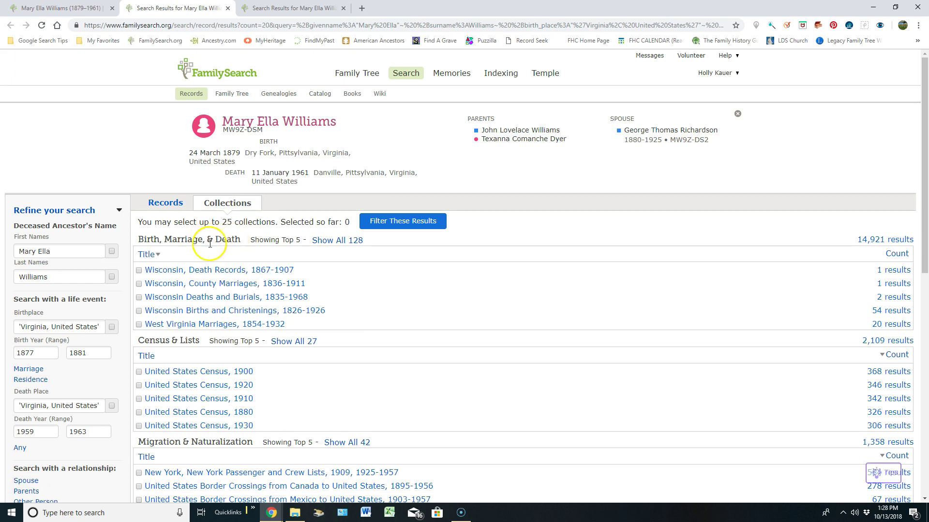
left_click(139, 324)
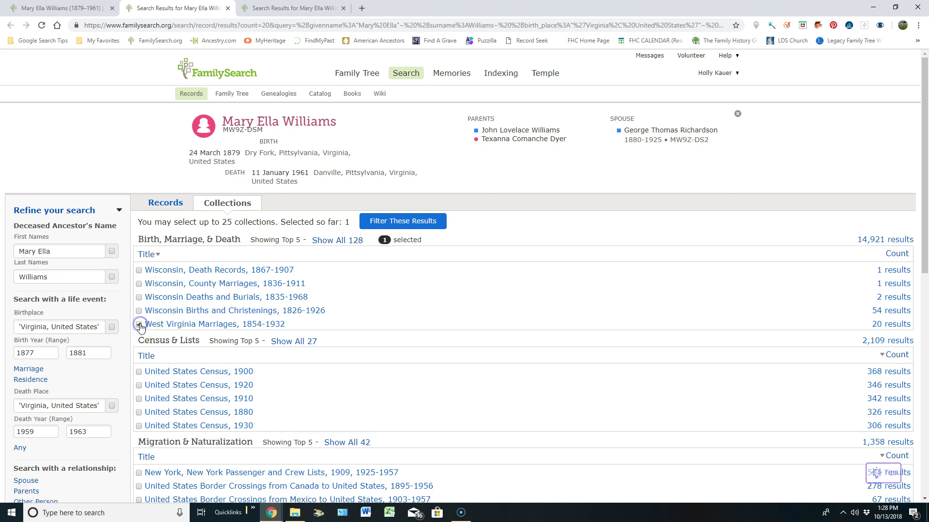
left_click(337, 241)
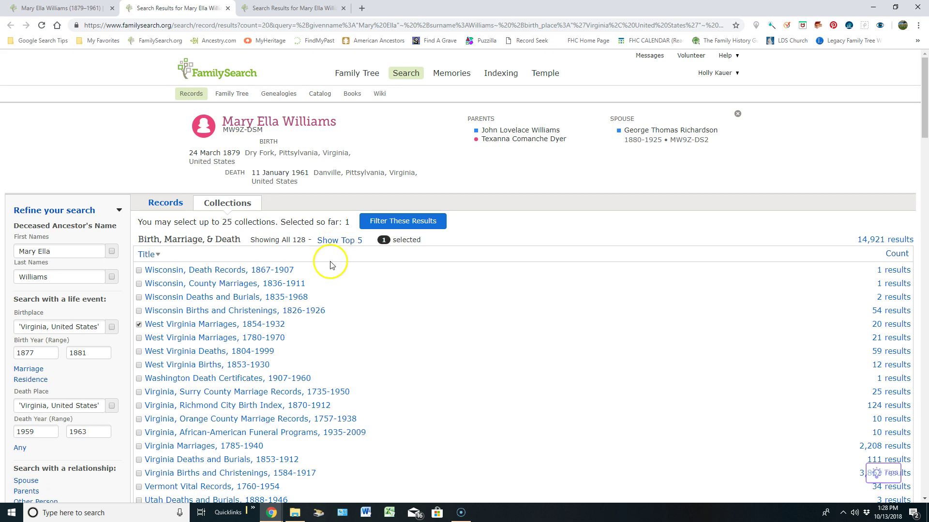
scroll(327, 263, "down", 1)
left_click(139, 290)
left_click(139, 303)
left_click(138, 316)
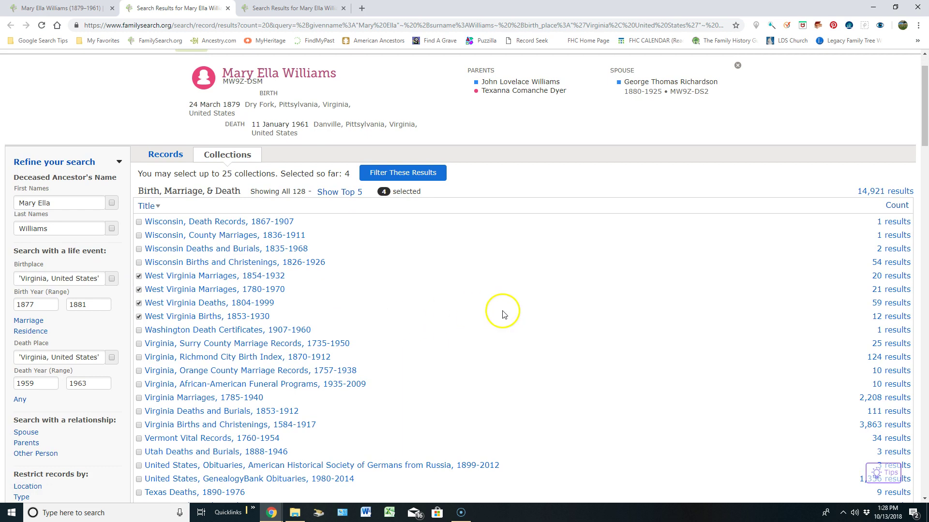
Step: Select all seven Virginia collections, from Surry County Marriage Records, 1735-1950 to Births and Christenings, 1584-1917, and collapse the list to the top 5
scroll(500, 312, "down", 2)
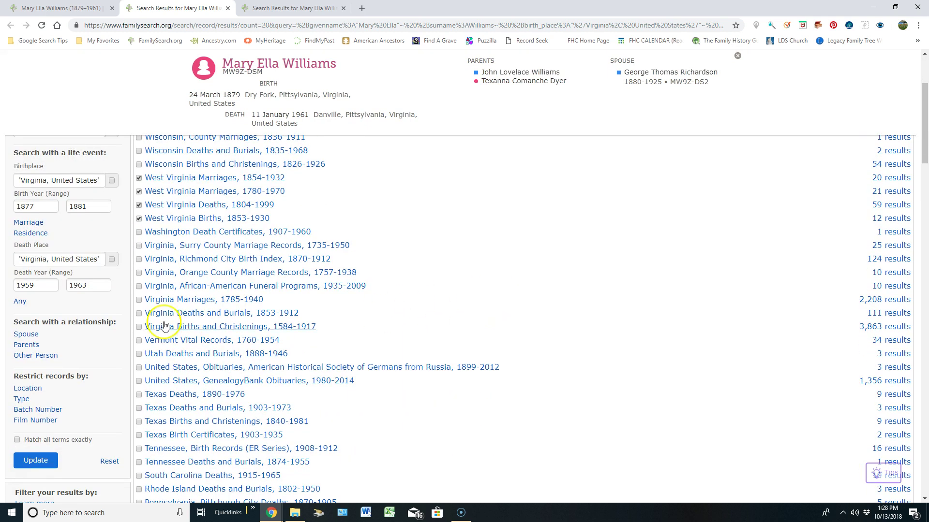
left_click(139, 314)
left_click(139, 300)
left_click(139, 286)
left_click(139, 272)
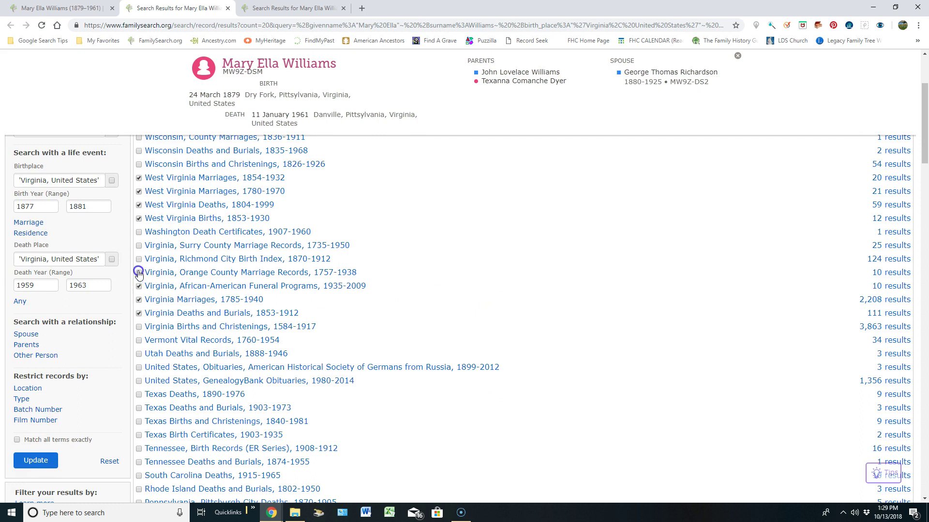
left_click(139, 259)
left_click(139, 246)
left_click(139, 327)
scroll(357, 271, "up", 3)
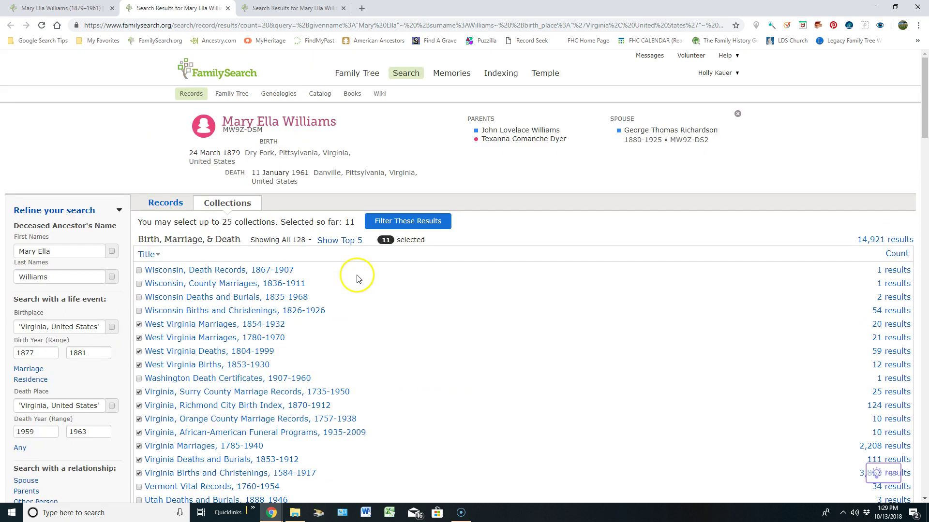
left_click(340, 240)
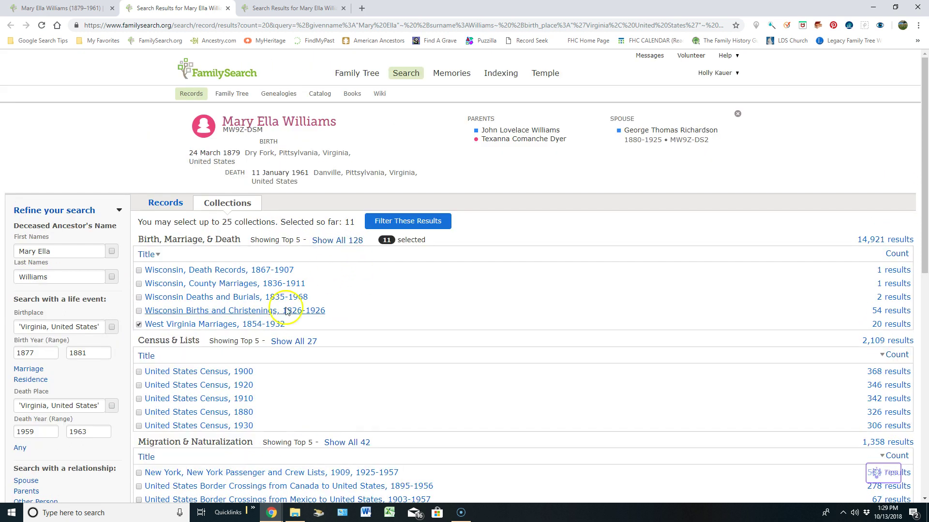
Step: Select the United States Census collections for 1900 and 1920, then expand and collapse the full Census & Lists group
left_click(140, 371)
left_click(139, 385)
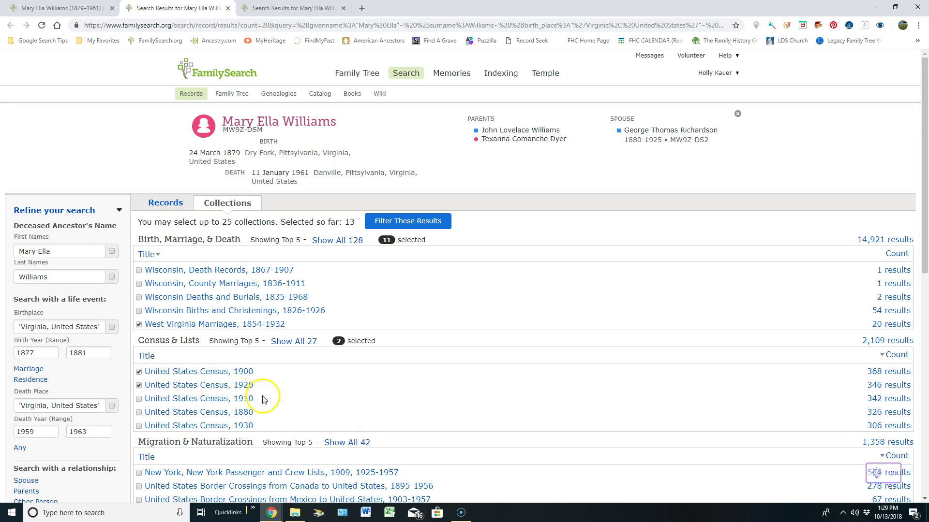
left_click(304, 342)
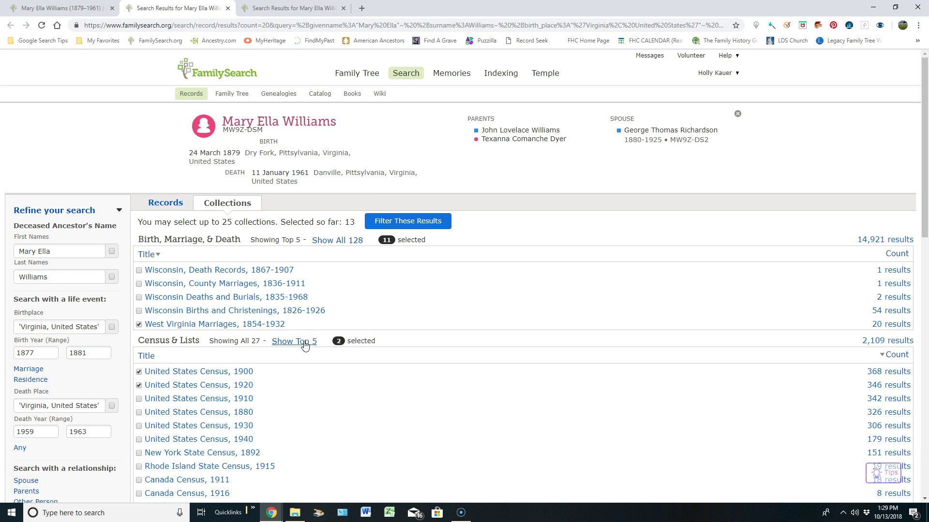
left_click(305, 342)
Step: Review the remaining collection groups, filter the results by the selected collections and look through the filtered records
scroll(466, 357, "down", 4)
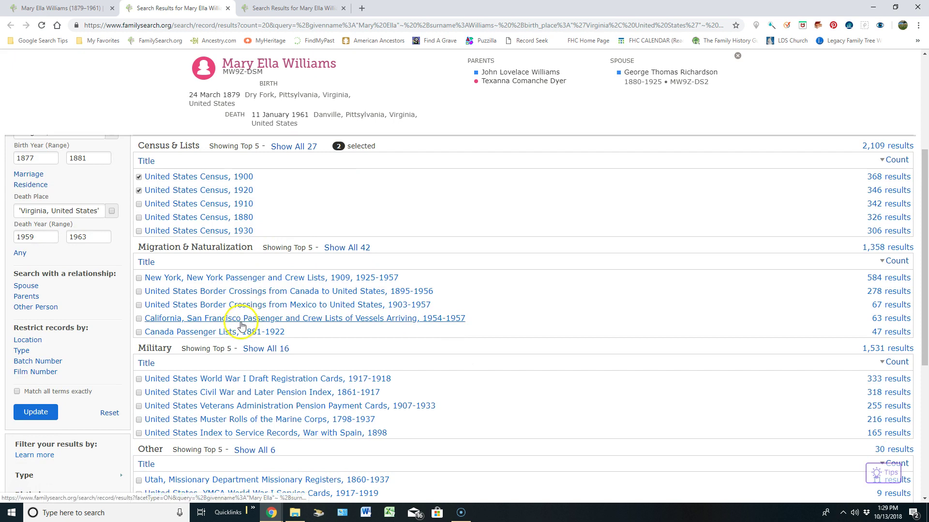
scroll(370, 373, "down", 2)
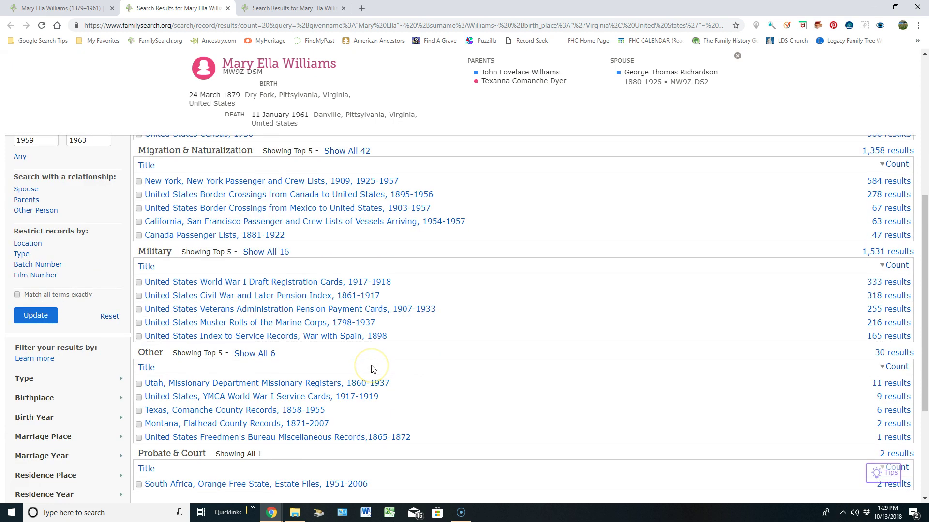
scroll(372, 369, "up", 3)
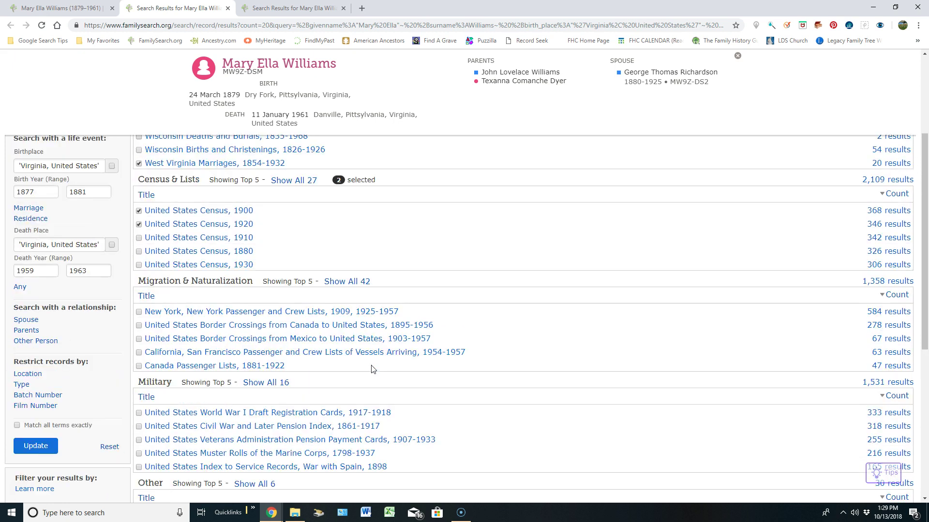
scroll(372, 369, "up", 4)
left_click(414, 225)
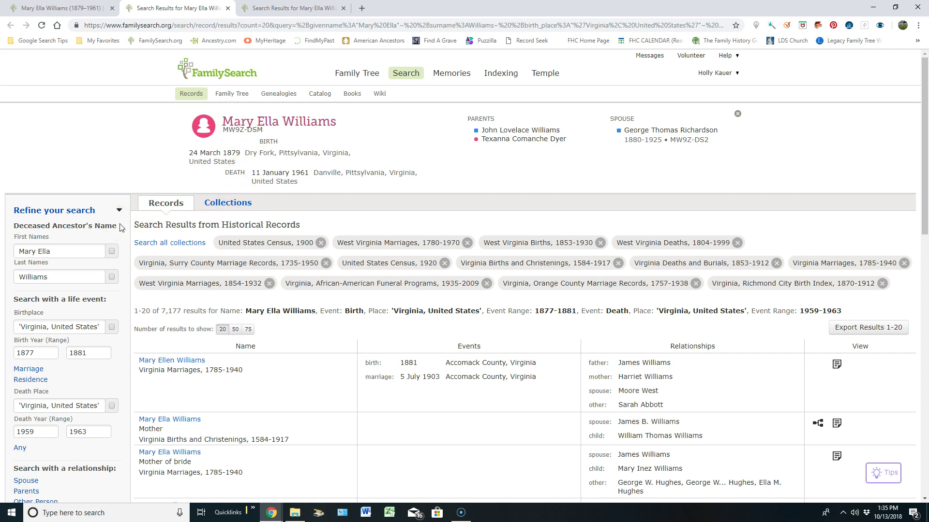
scroll(121, 228, "down", 7)
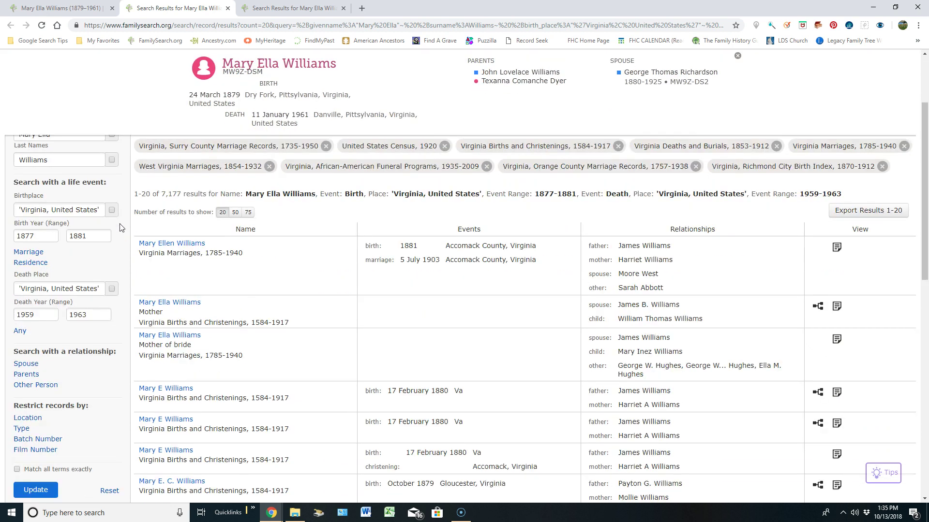